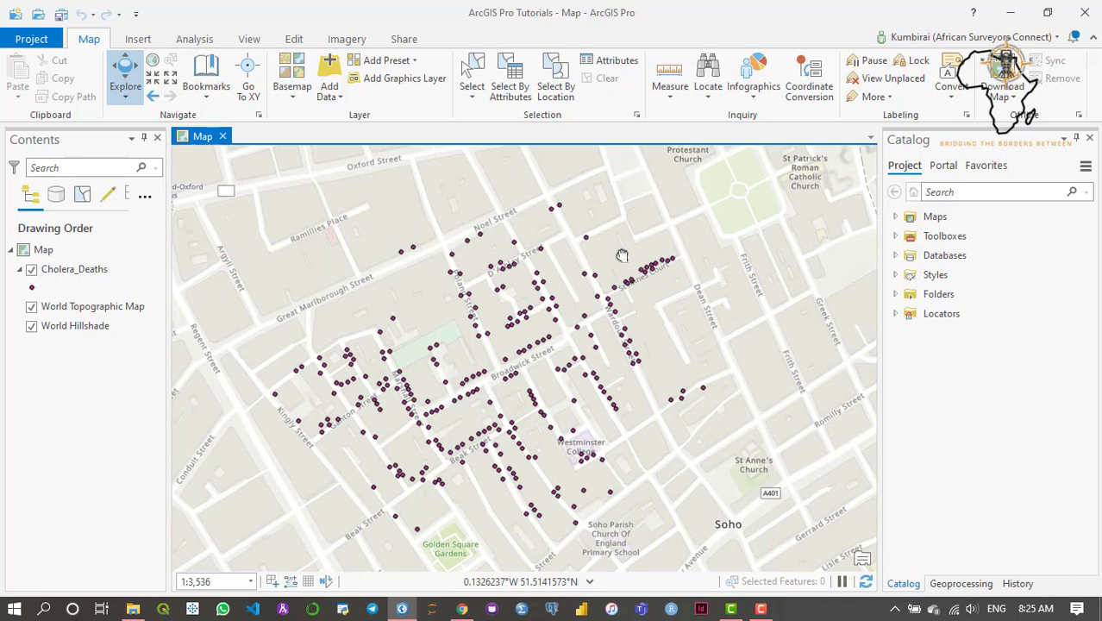
mouse_move(622, 254)
left_mouse_down()
mouse_move(626, 289)
mouse_move(627, 270)
left_mouse_up()
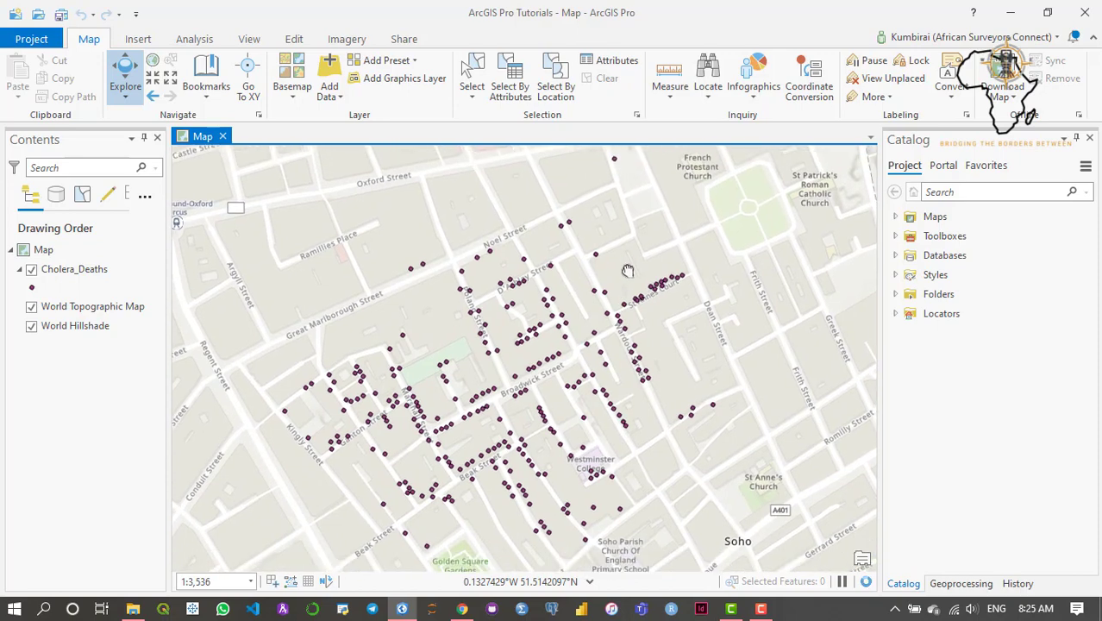
mouse_move(627, 276)
left_mouse_down()
mouse_move(635, 288)
mouse_move(645, 271)
mouse_move(622, 286)
mouse_move(634, 271)
left_mouse_up()
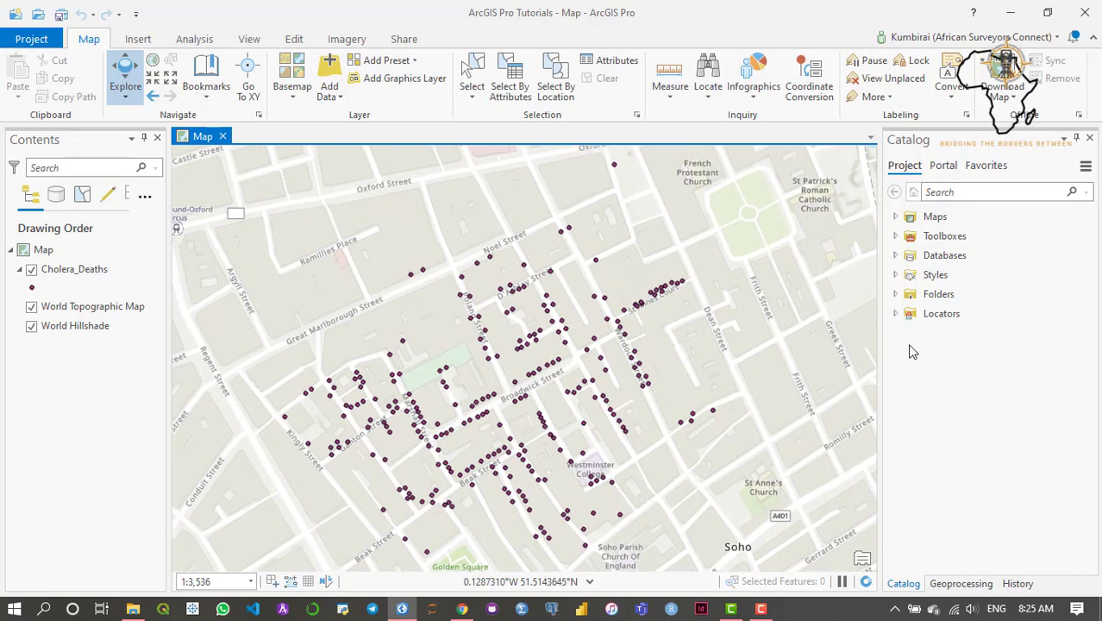
left_click_drag(479, 226, 469, 214)
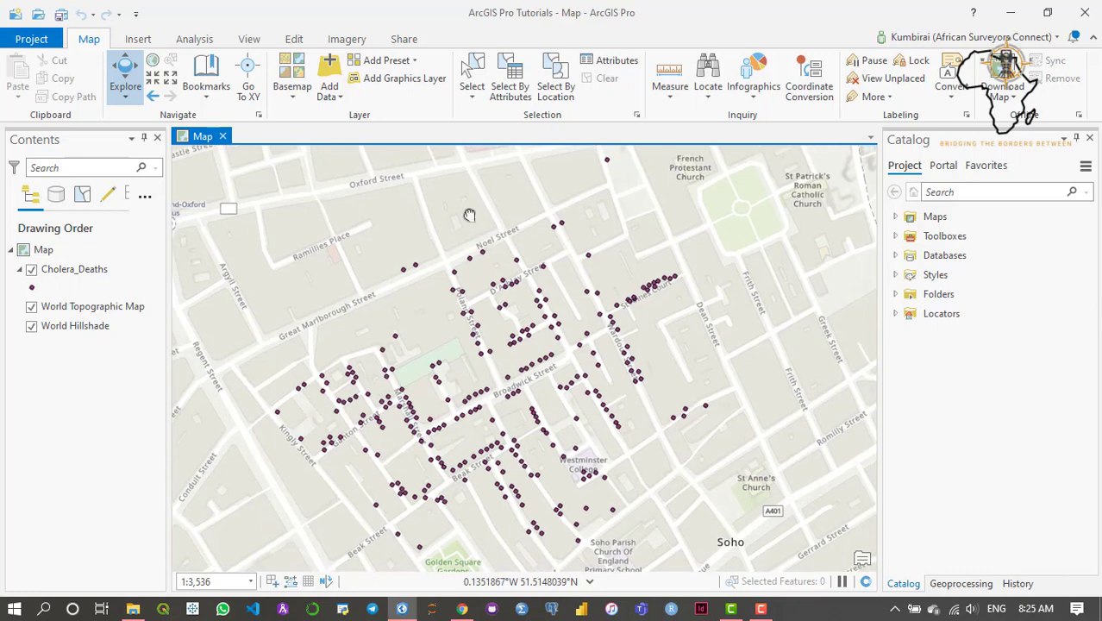
- Look at the available options for sharing the map as a web layer
left_click(402, 40)
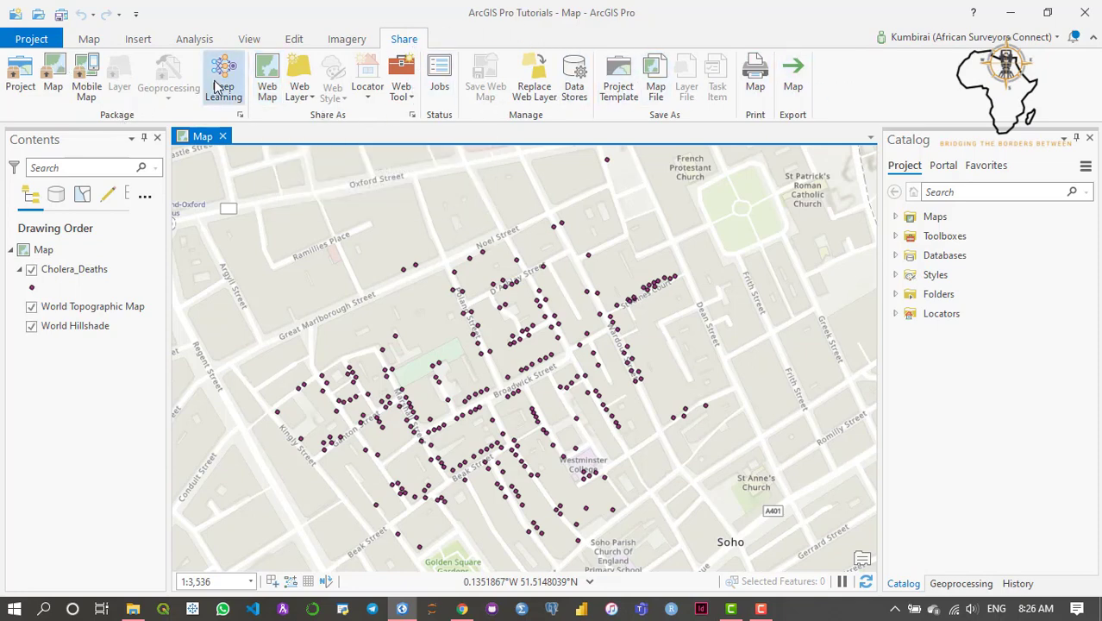
left_click(309, 102)
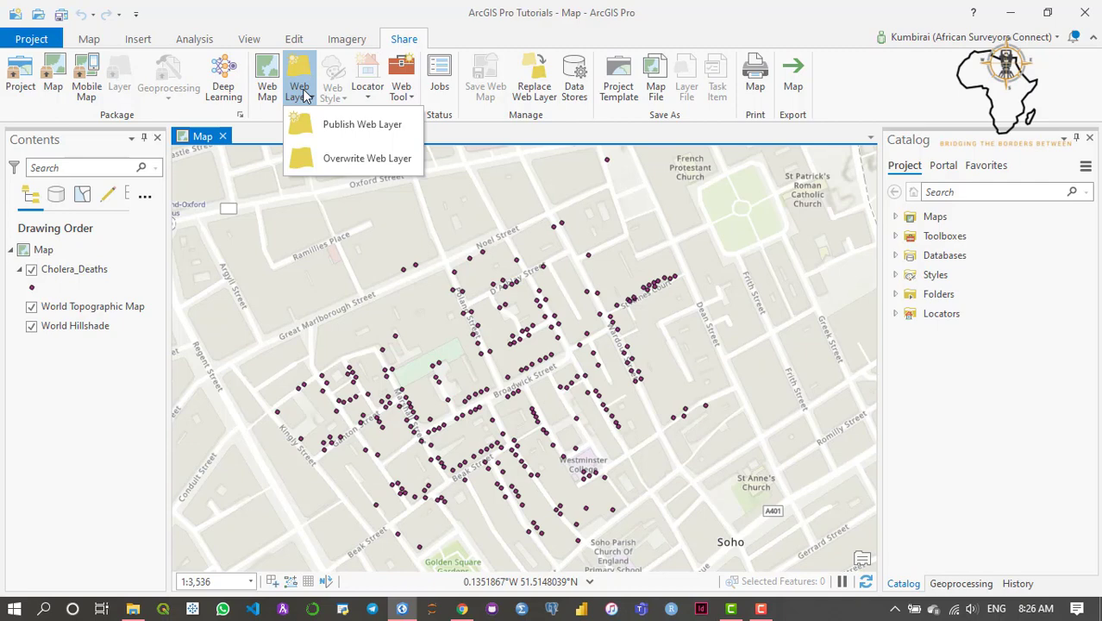
left_click(316, 22)
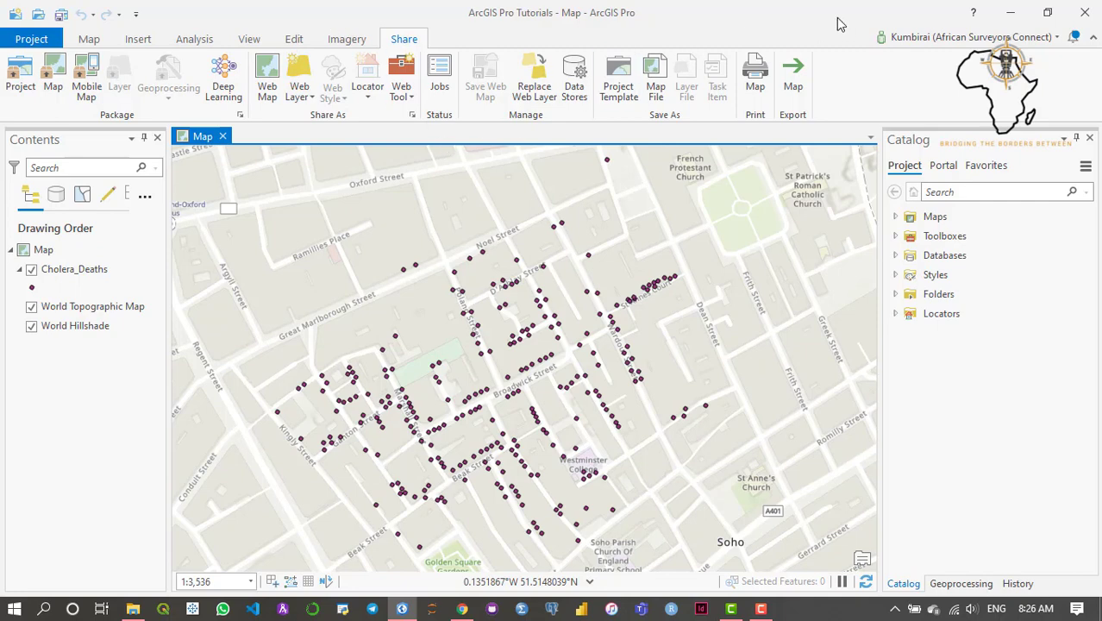
- Switch to the ArcGIS Online content page in Chrome, examine the root folder's items and signed-in account, and return to ArcGIS Pro
left_click(464, 609)
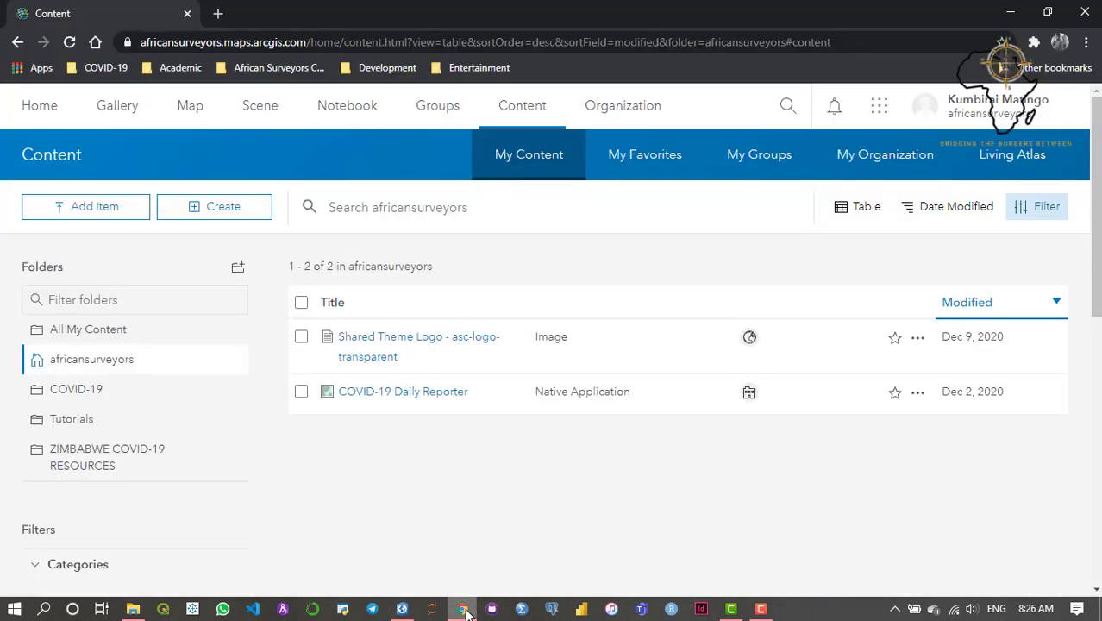
scroll(335, 428, "down", 1)
scroll(335, 428, "down", 1)
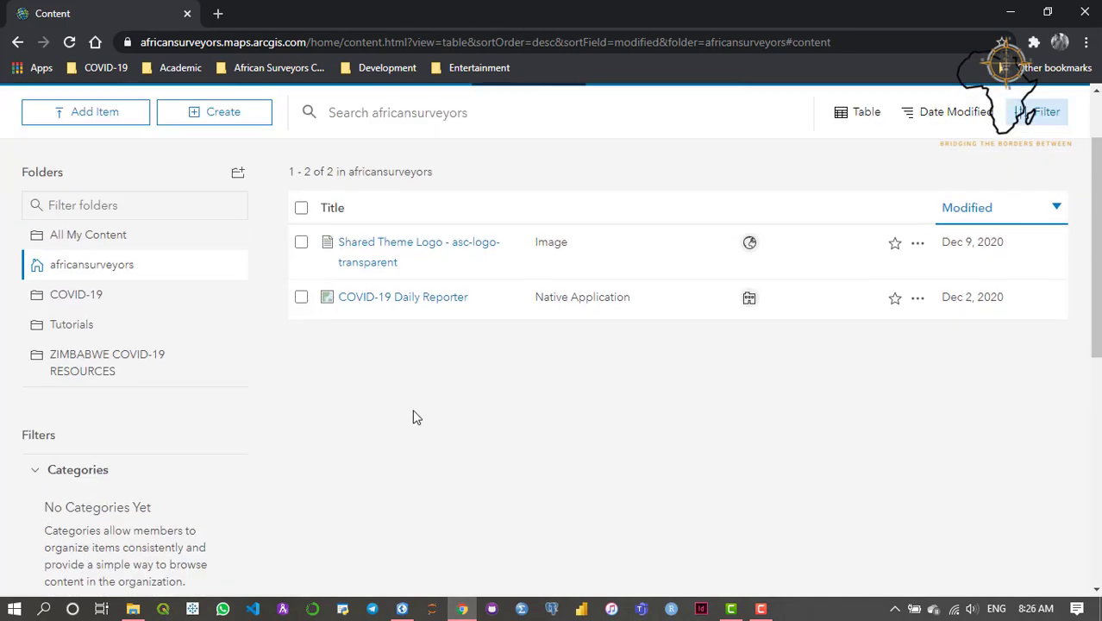
scroll(413, 416, "up", 2)
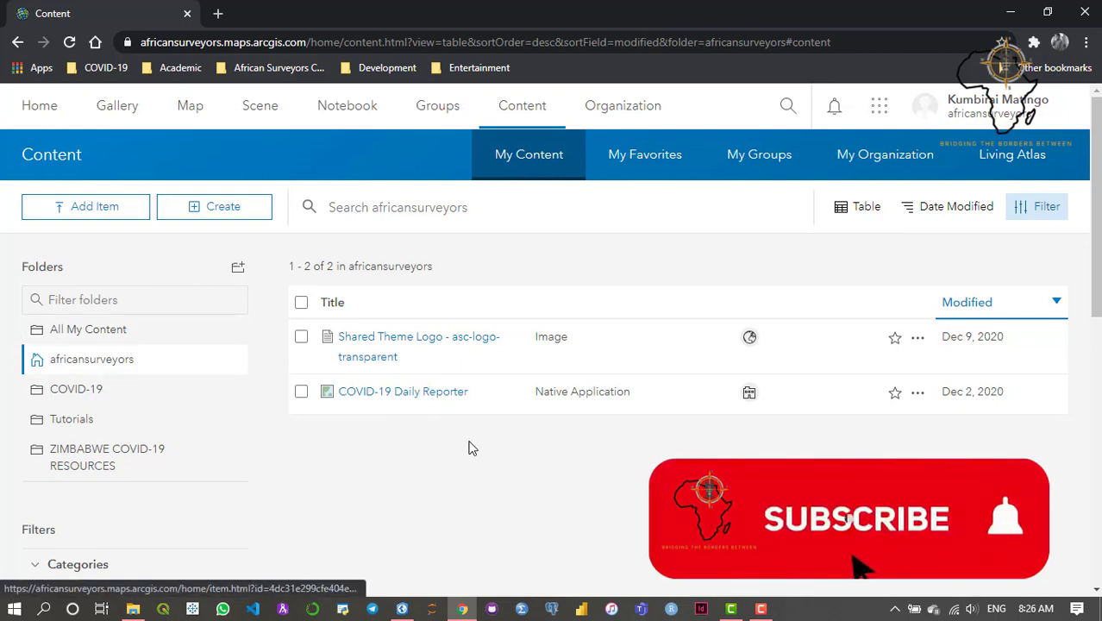
scroll(467, 445, "down", 2)
scroll(468, 445, "up", 2)
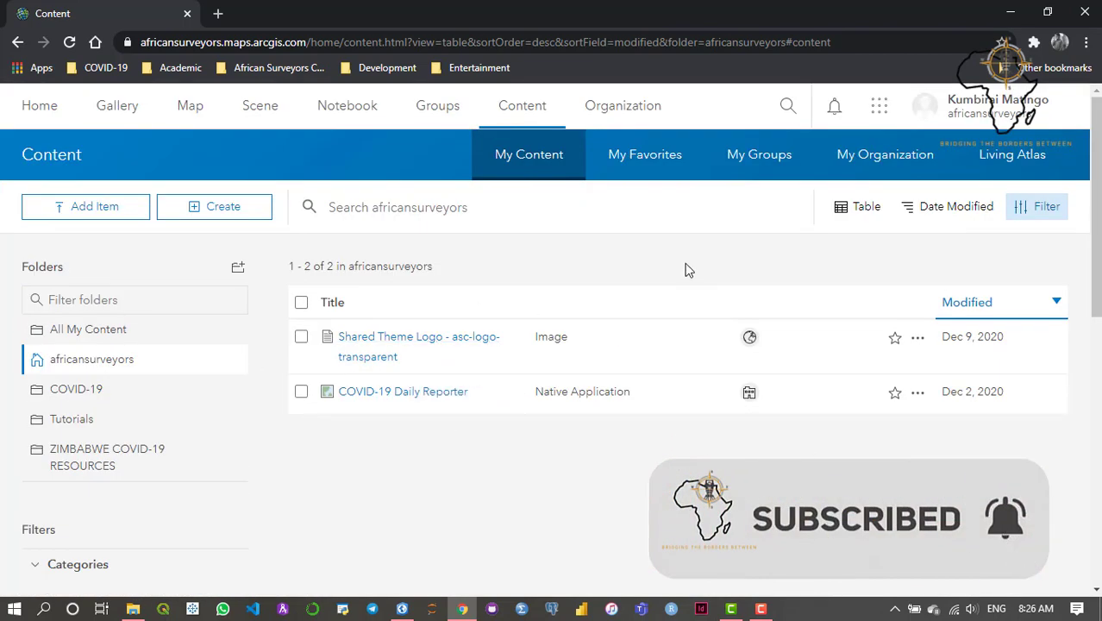
left_click(1009, 13)
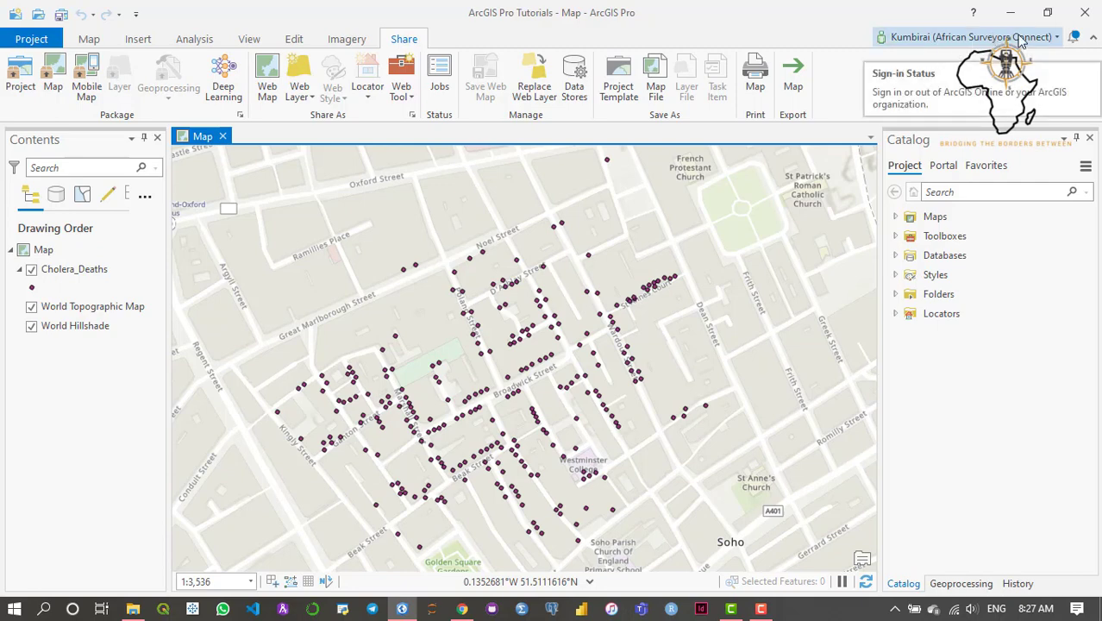
left_click(466, 609)
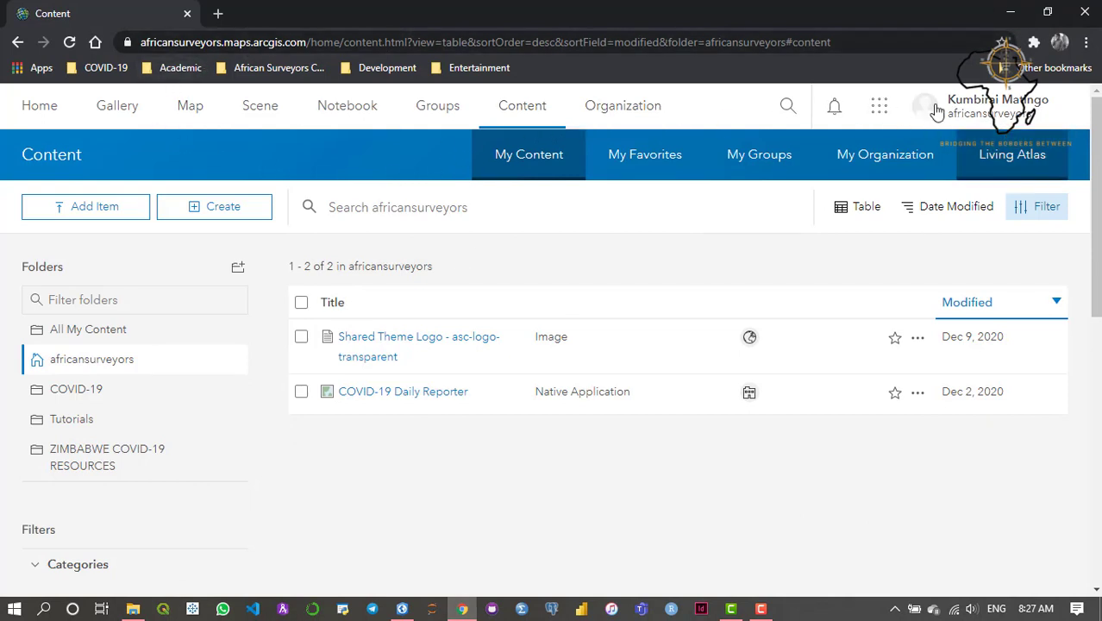
left_click(1012, 21)
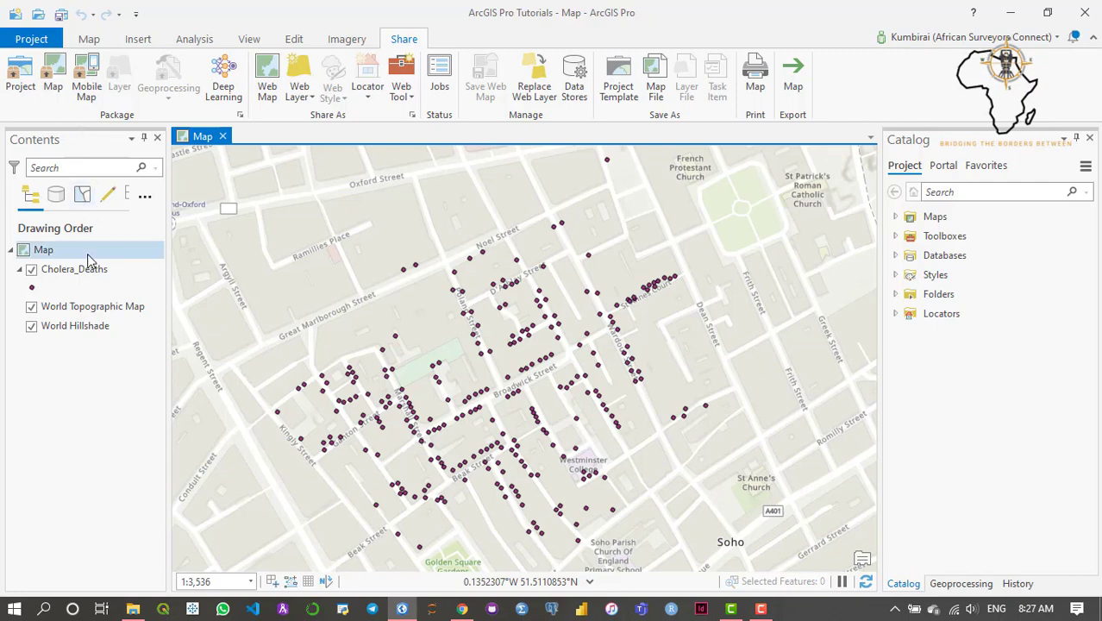
- Start publishing the Cholera_Deaths map as a web layer
left_click_drag(386, 295, 382, 278)
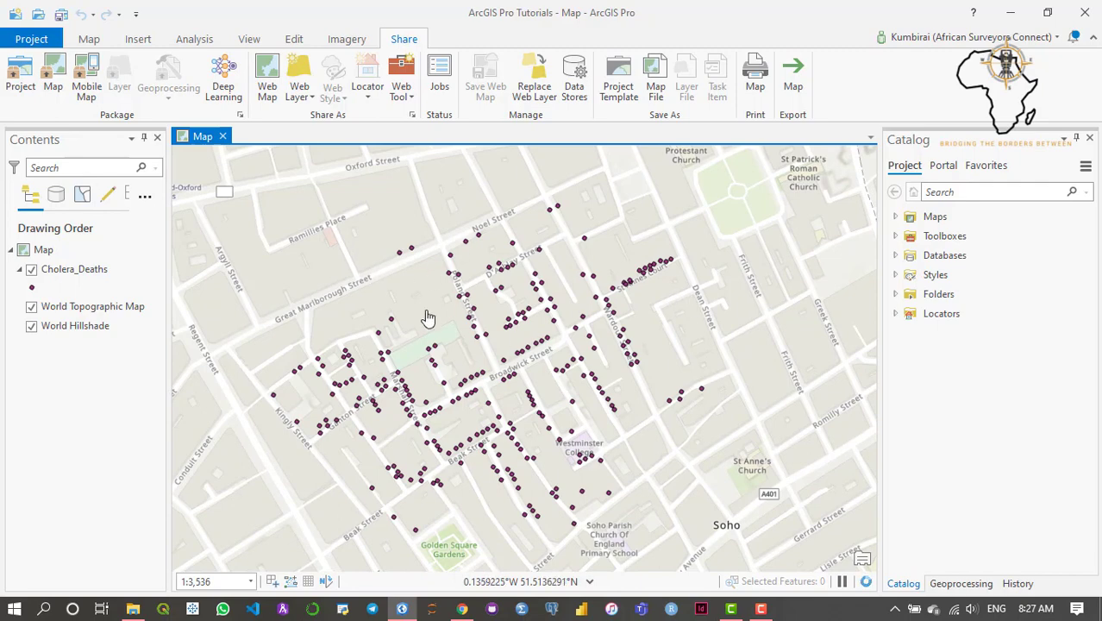
left_click_drag(416, 295, 431, 280)
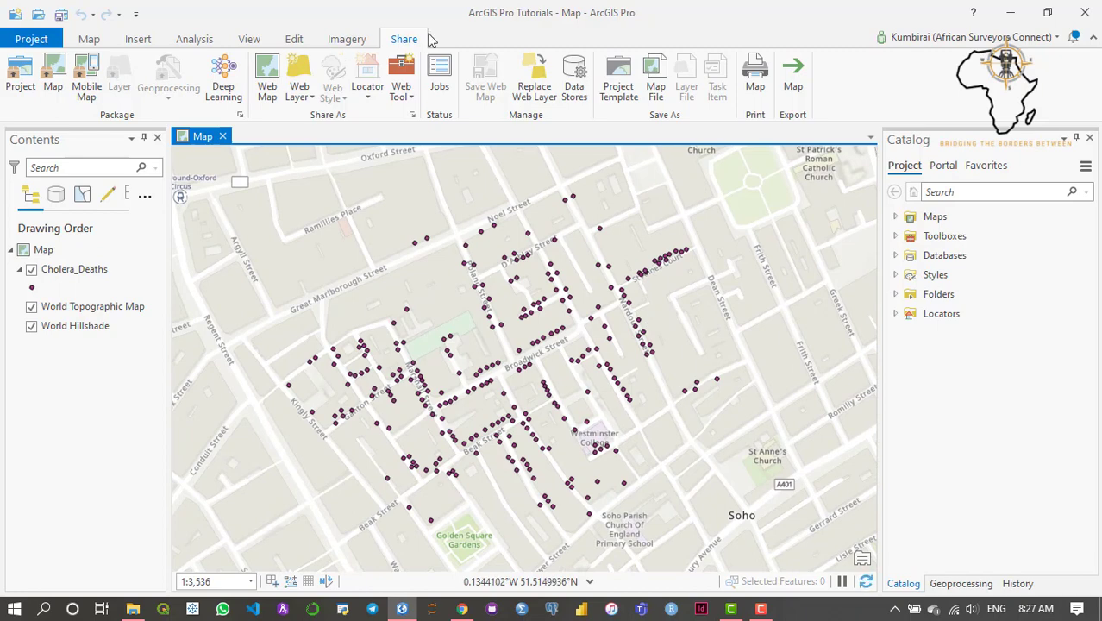
left_click(301, 100)
left_click(362, 125)
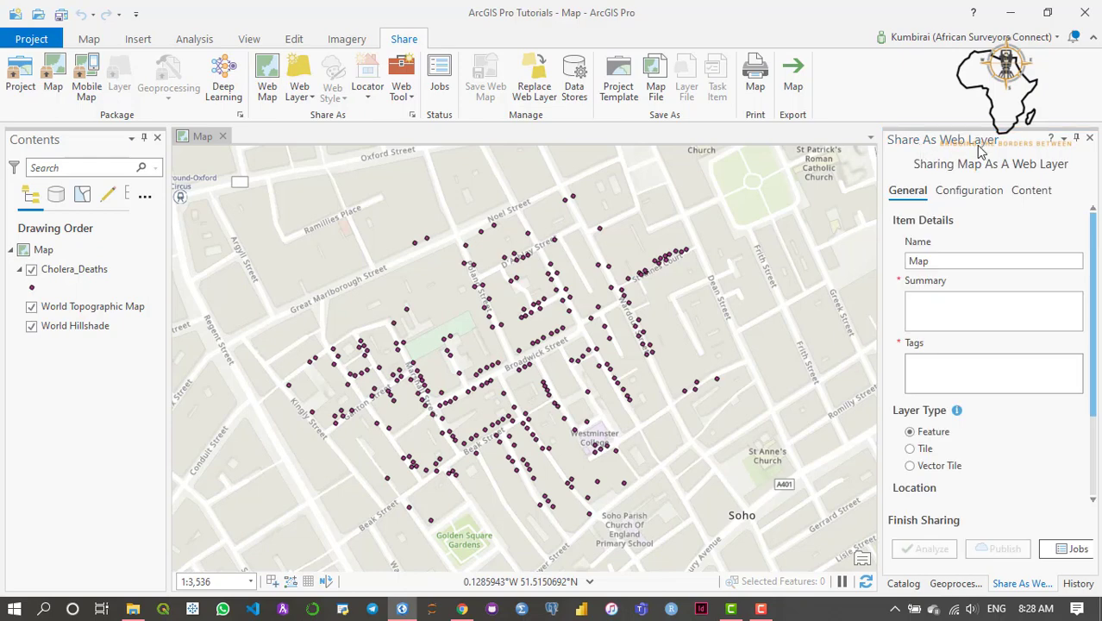
- Name the web layer Cholera_data and enter the summary "Cholera data collected by Jon Snow"
left_click_drag(1092, 250, 1094, 225)
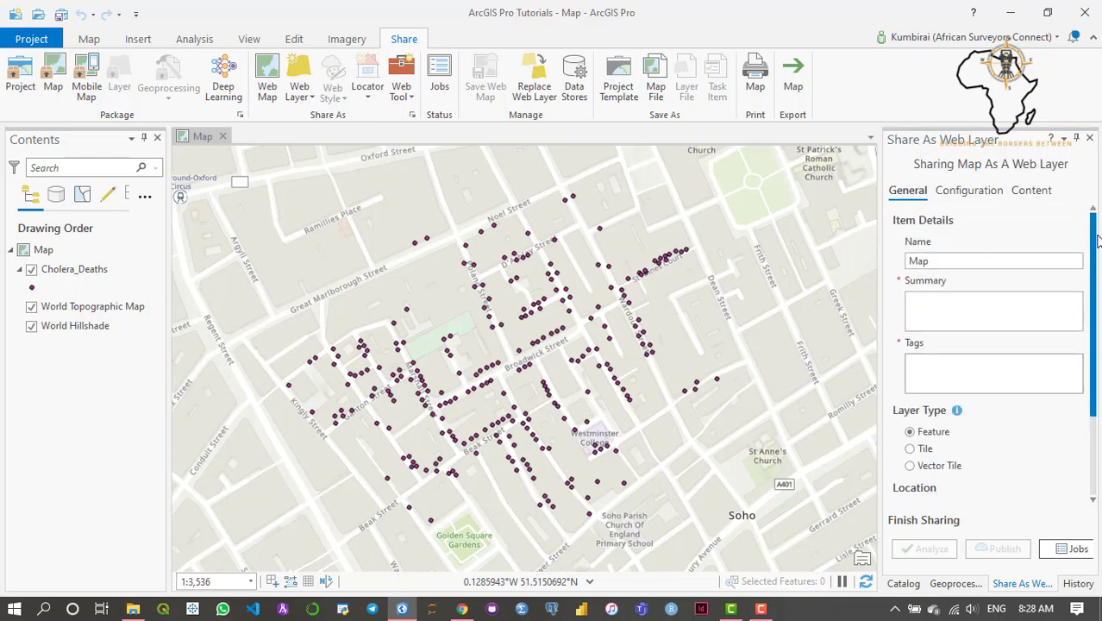
left_click_drag(1095, 229, 1094, 234)
double_click(916, 256)
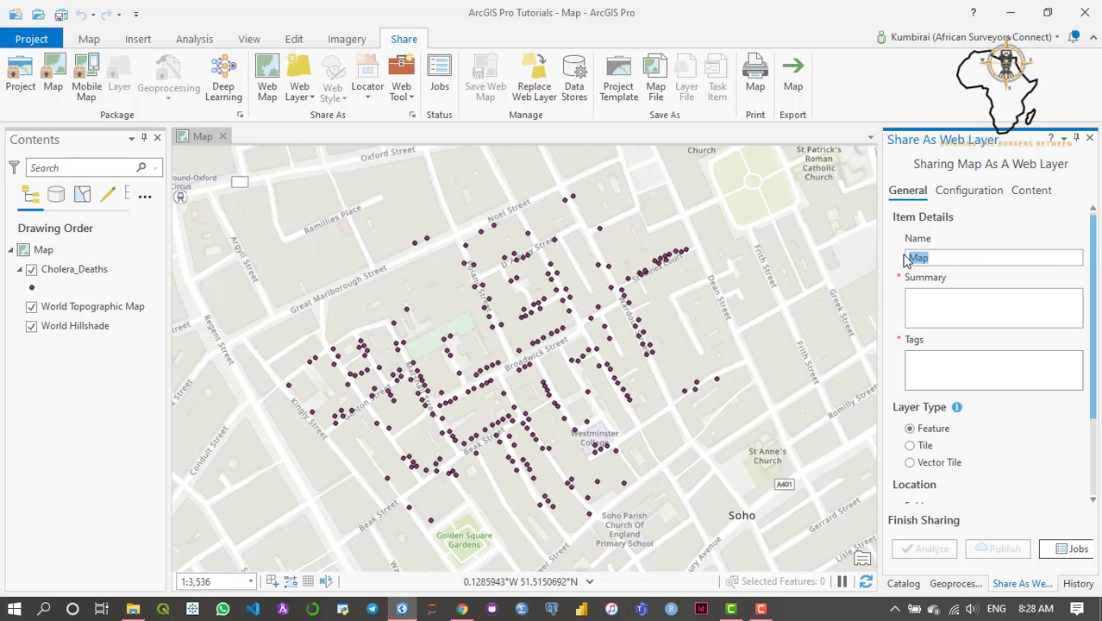
type("Cholera_data")
left_click(922, 296)
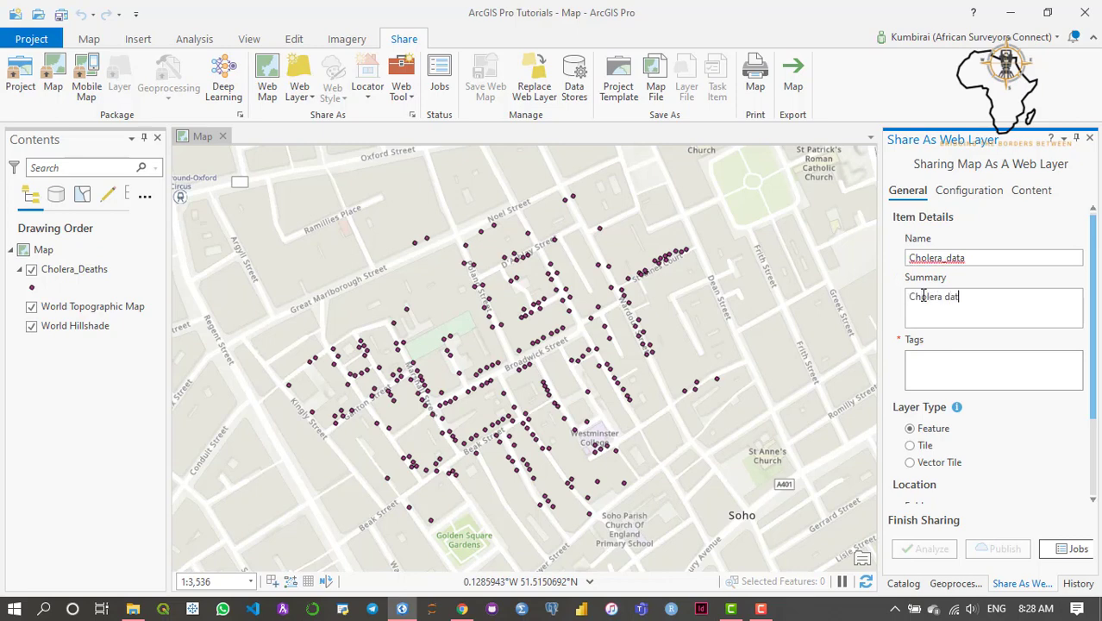
type("Cholera data collected by Jon Snap")
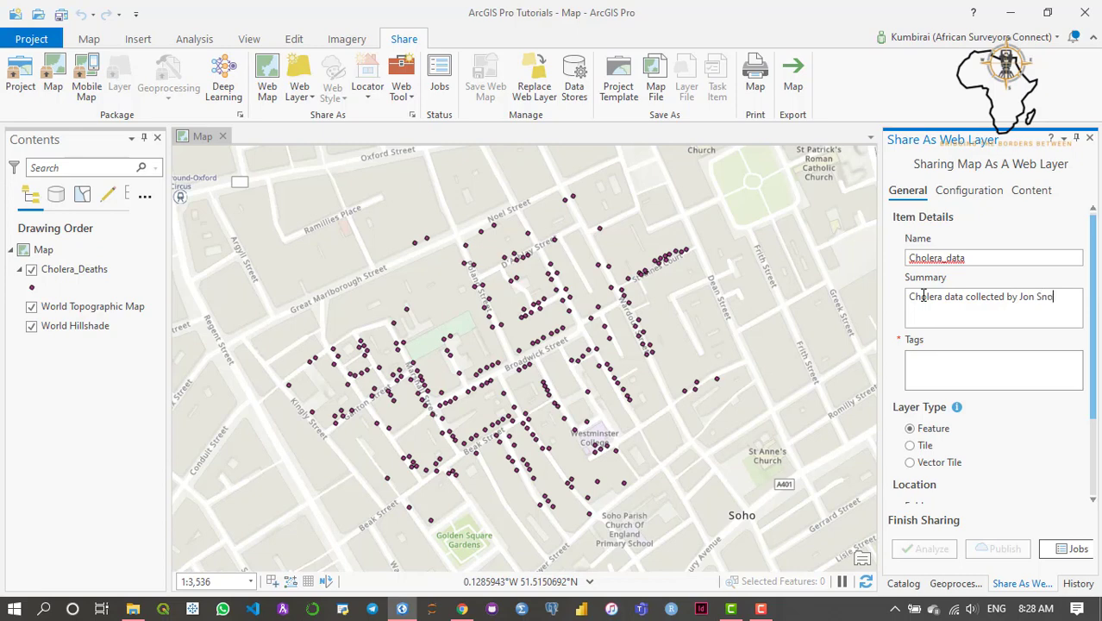
- Add the tags Cholera and Tutorial to the web layer
left_click(928, 356)
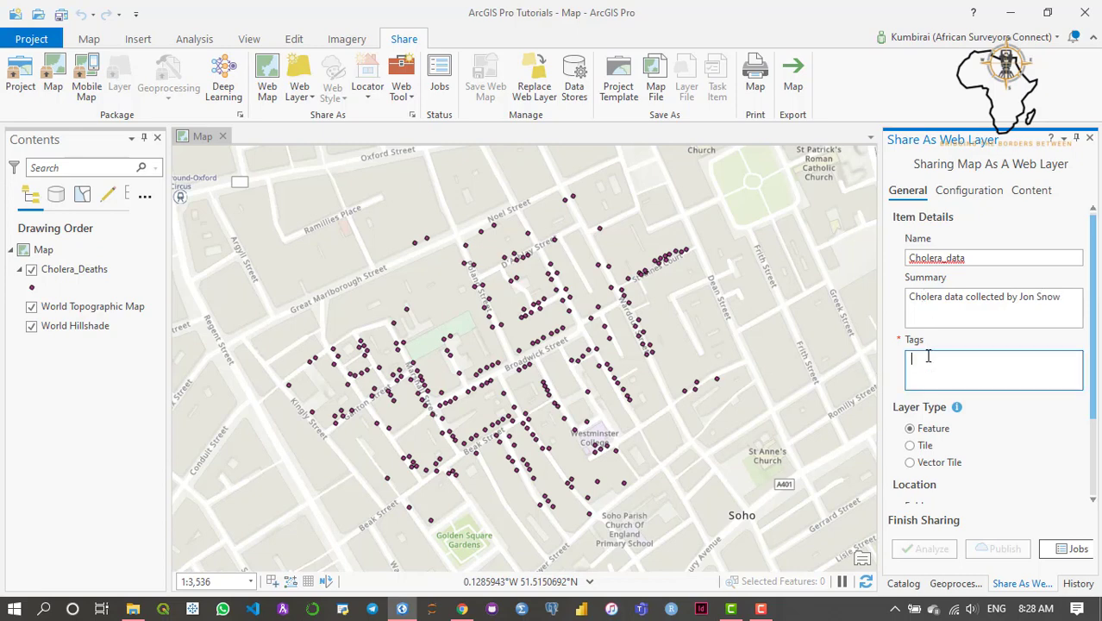
type("Choler")
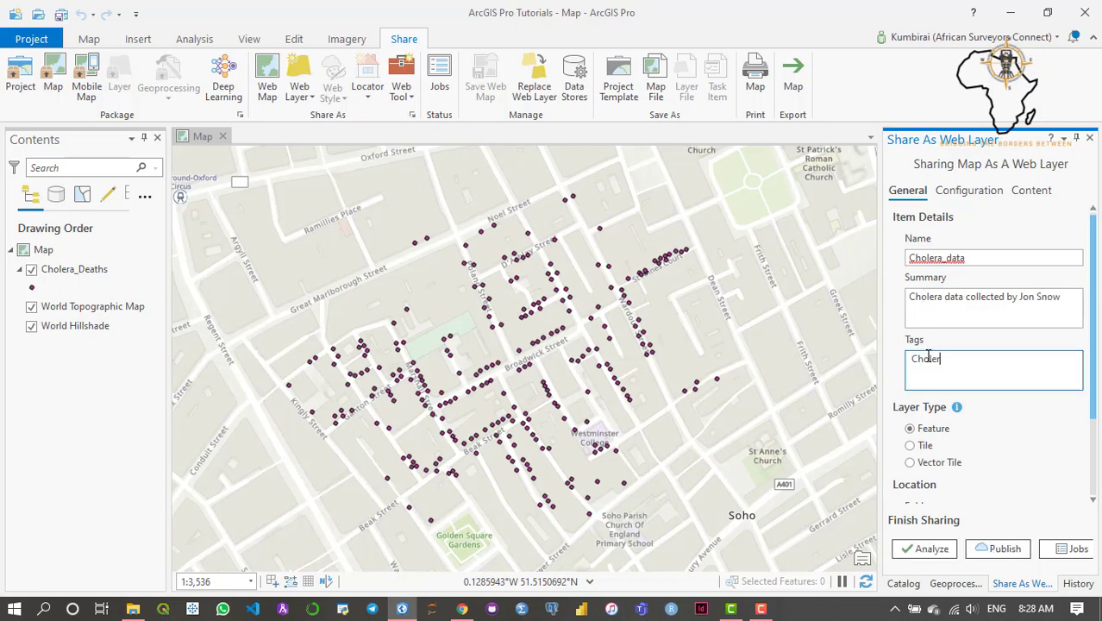
type("a,")
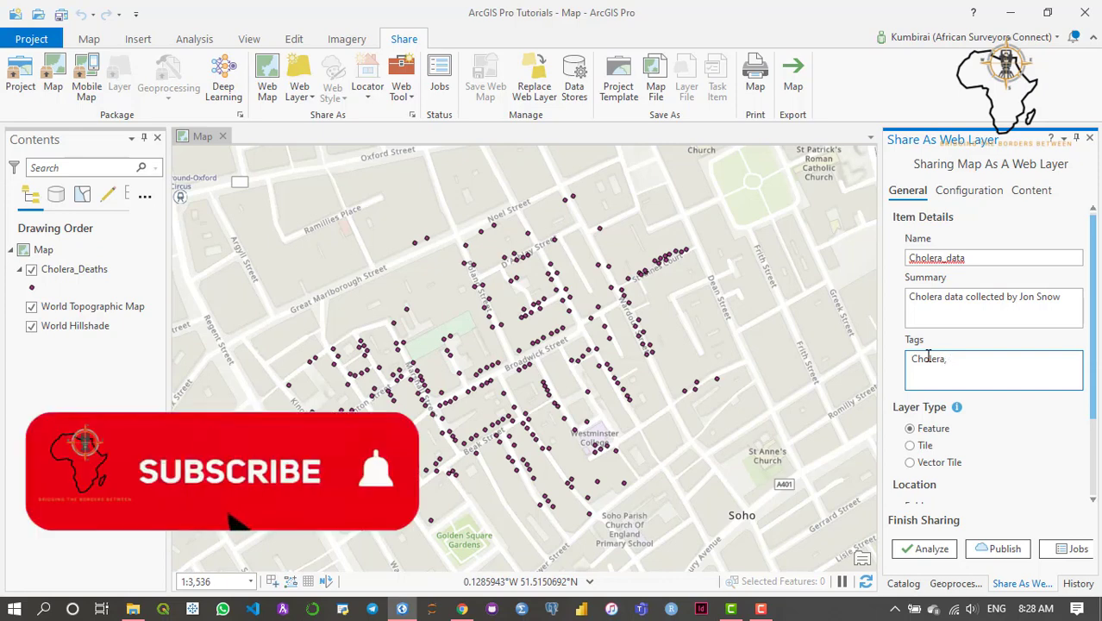
type(" Tutorial")
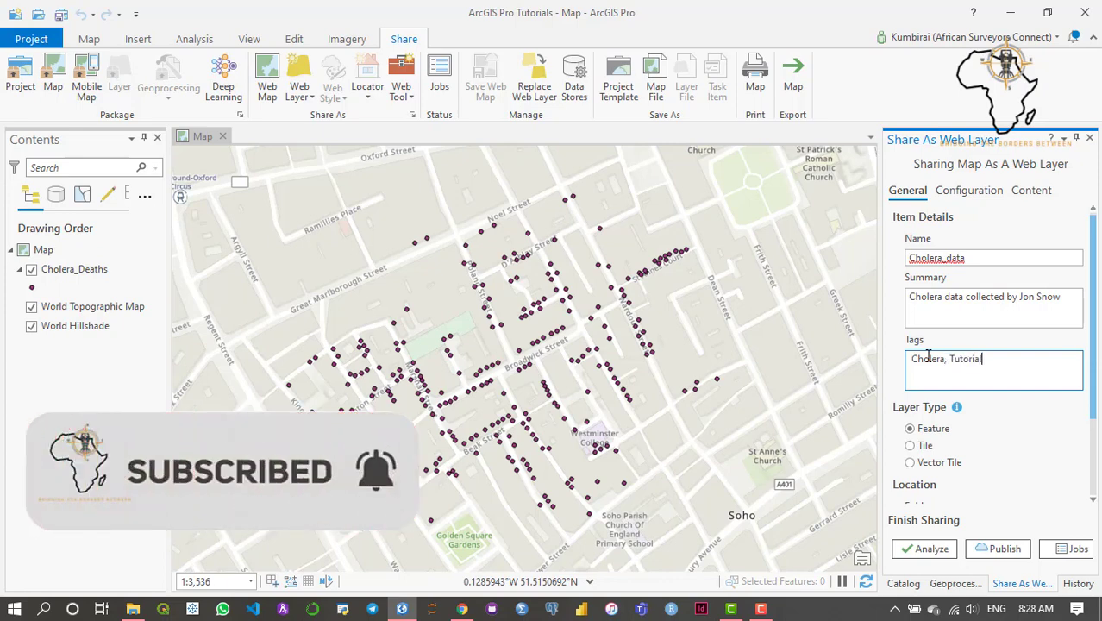
- Compare the web layer's destination folder choices with the folders on the ArcGIS Online content page in Chrome, and return to ArcGIS Pro
scroll(1095, 330, "down", 1)
scroll(1095, 330, "down", 1)
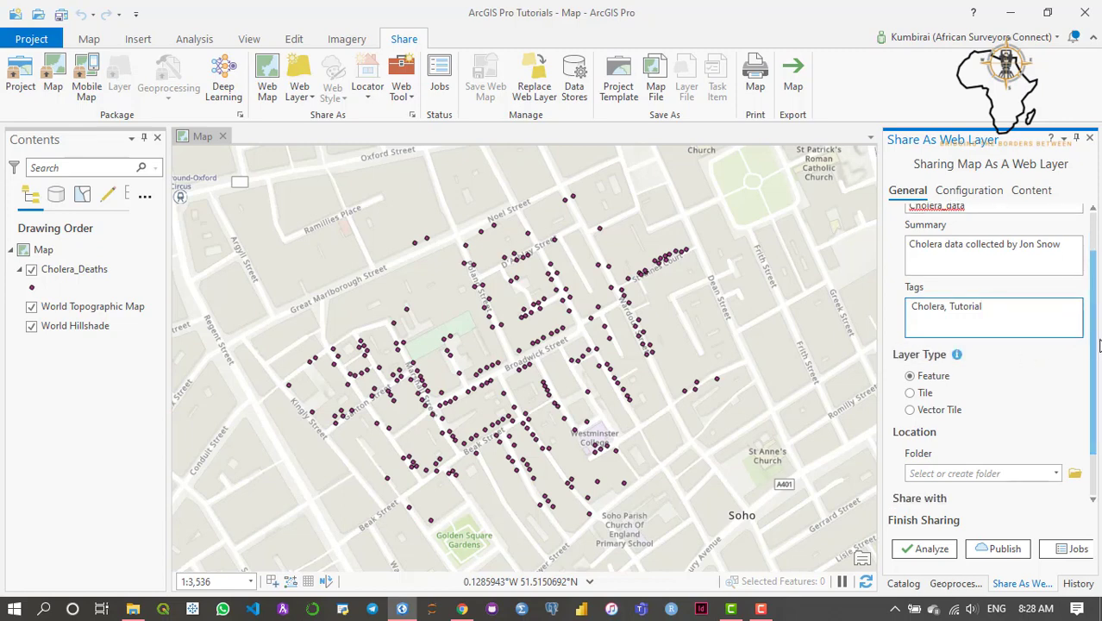
left_click_drag(1096, 312, 1095, 352)
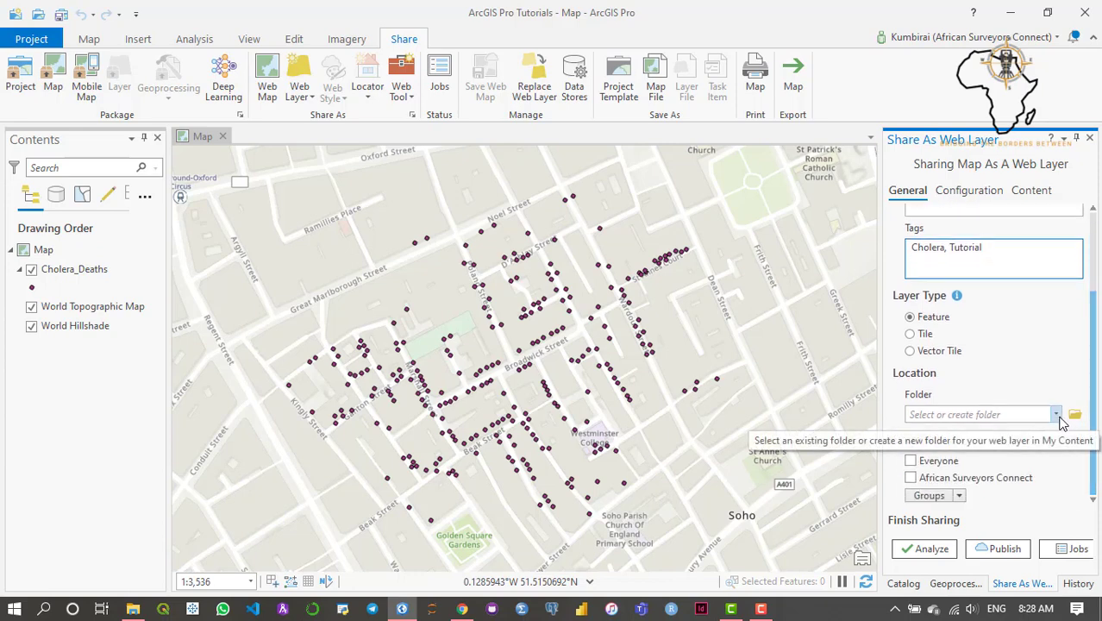
left_click(1058, 415)
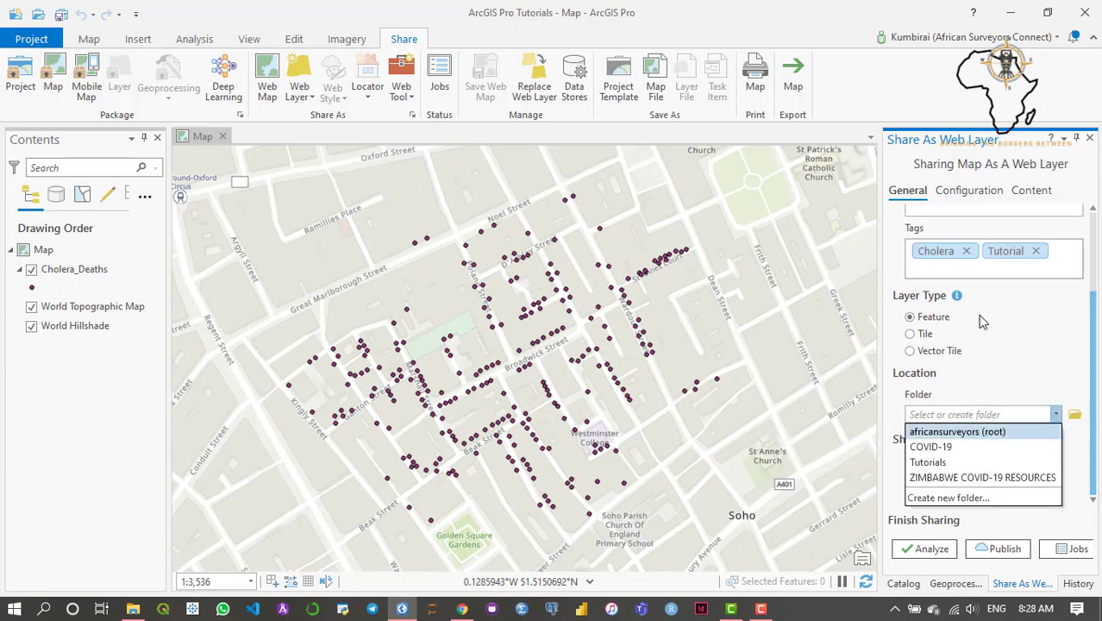
left_click(462, 609)
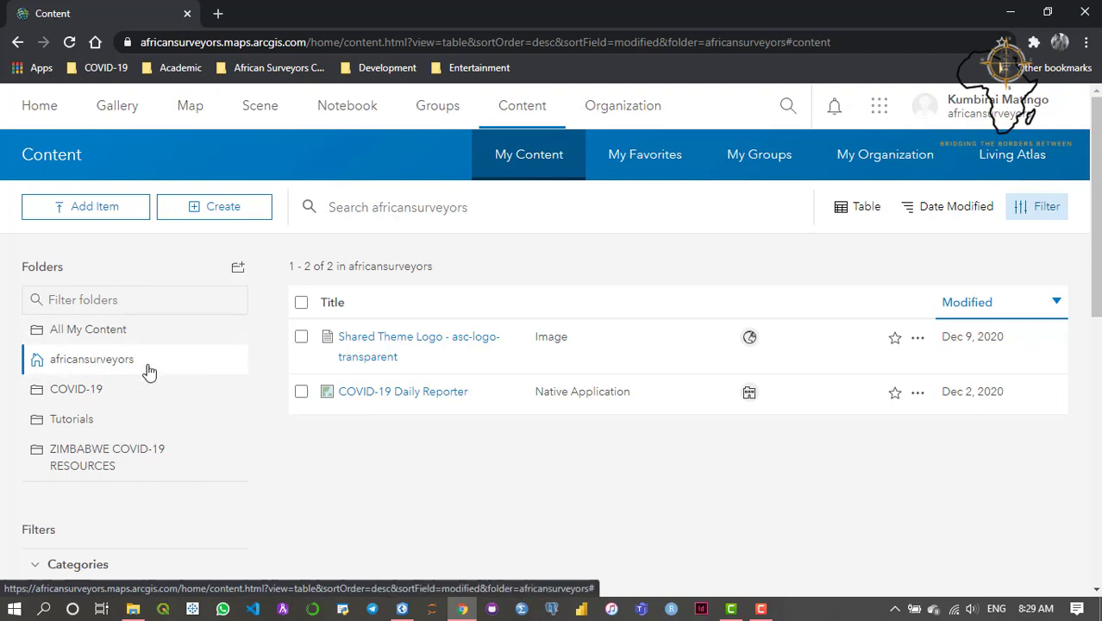
scroll(424, 363, "down", 3)
scroll(424, 362, "up", 3)
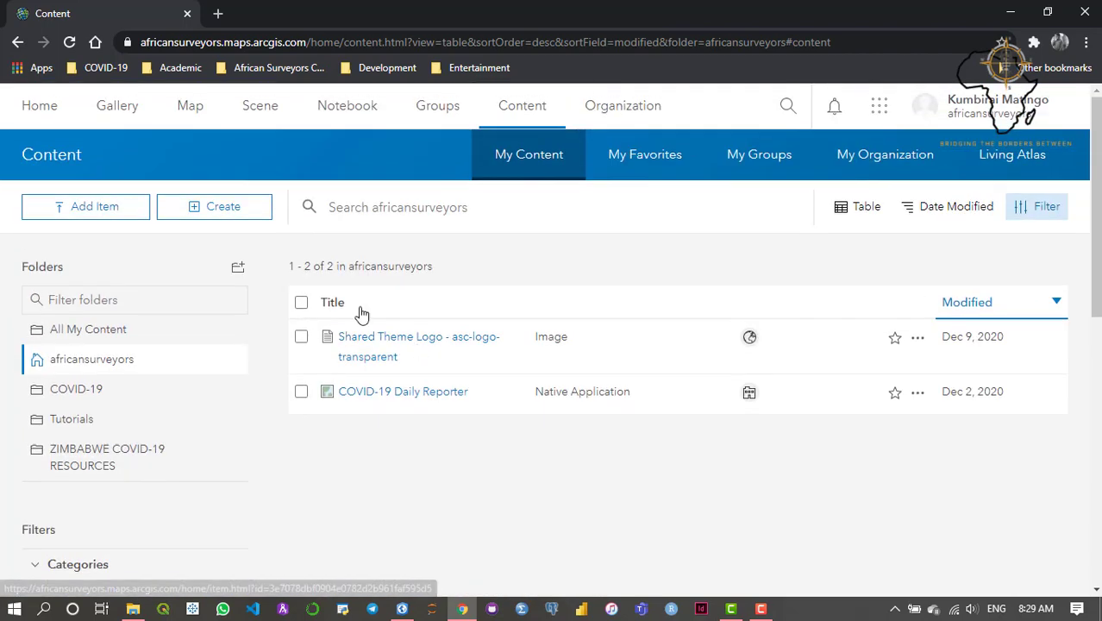
left_click(403, 609)
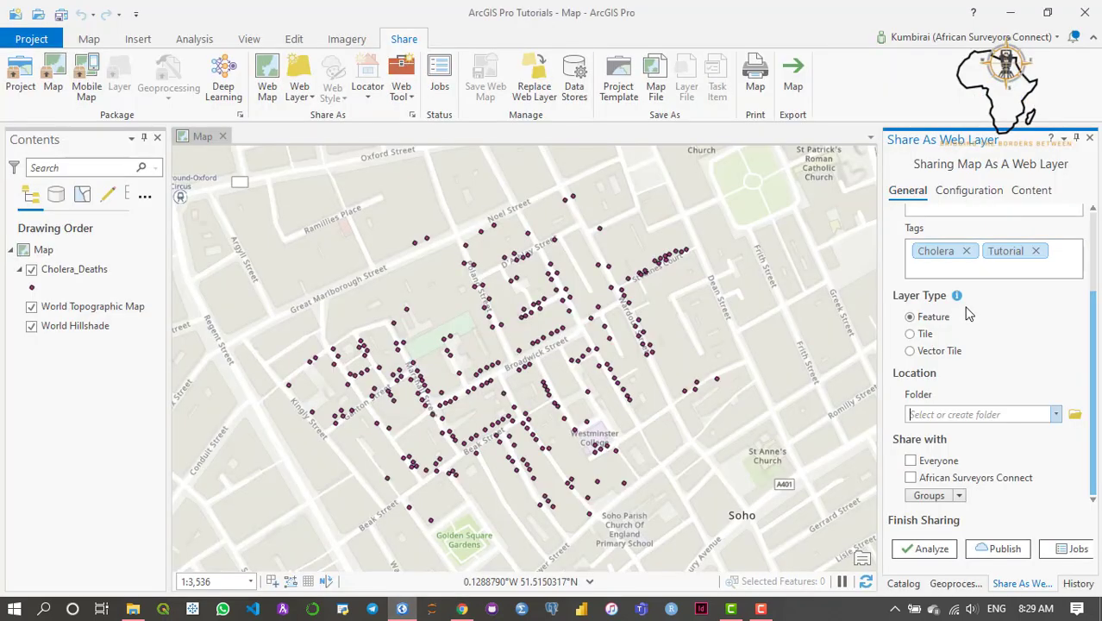
- Set the web layer's folder to africansurveyors (root) and share the layer with Everyone
left_click(1057, 416)
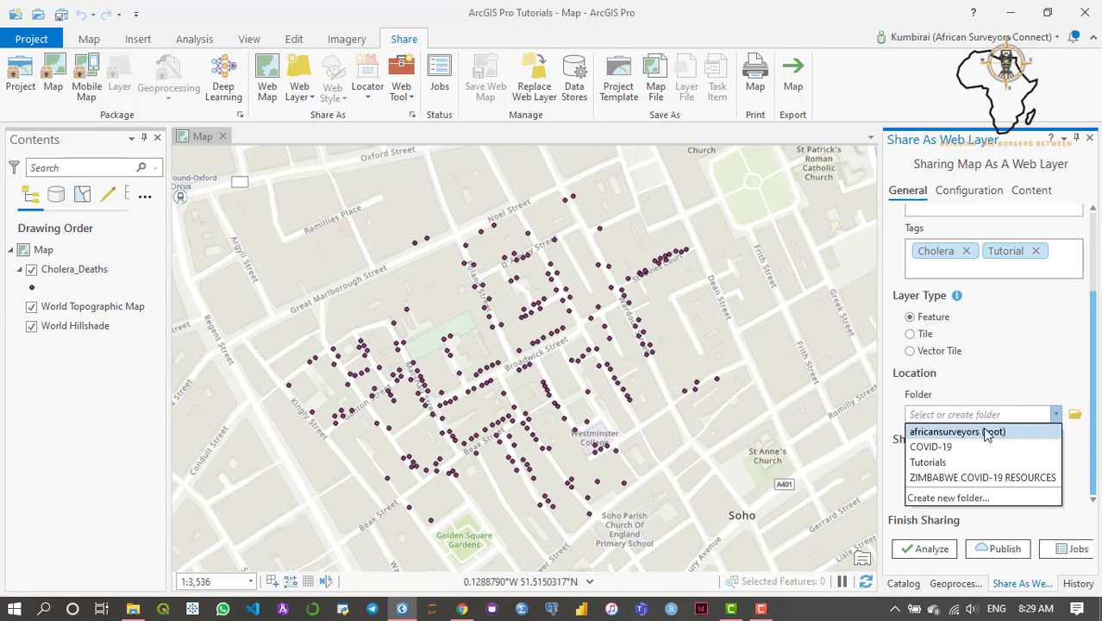
left_click(955, 432)
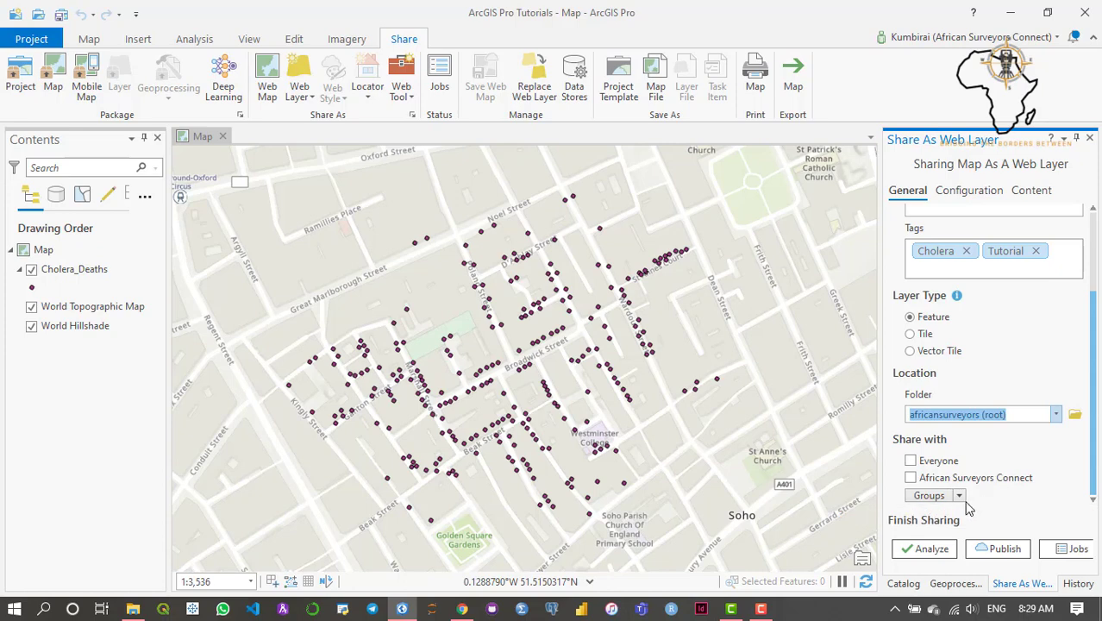
left_click_drag(1093, 420, 1088, 448)
left_click(911, 460)
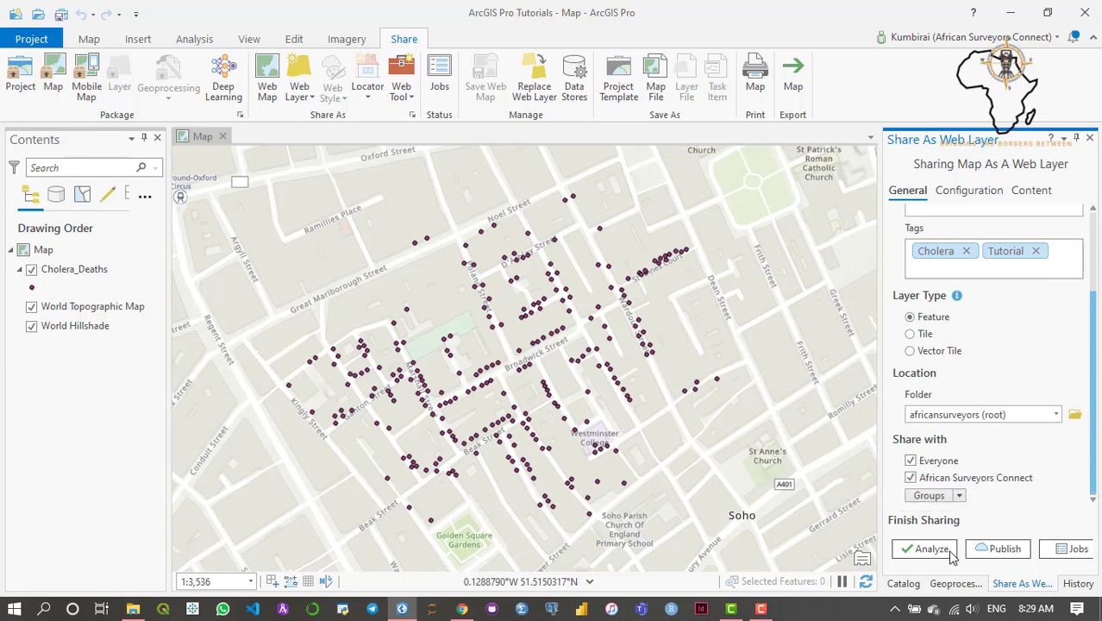
left_click_drag(1091, 386, 1095, 470)
left_click_drag(1095, 344, 936, 586)
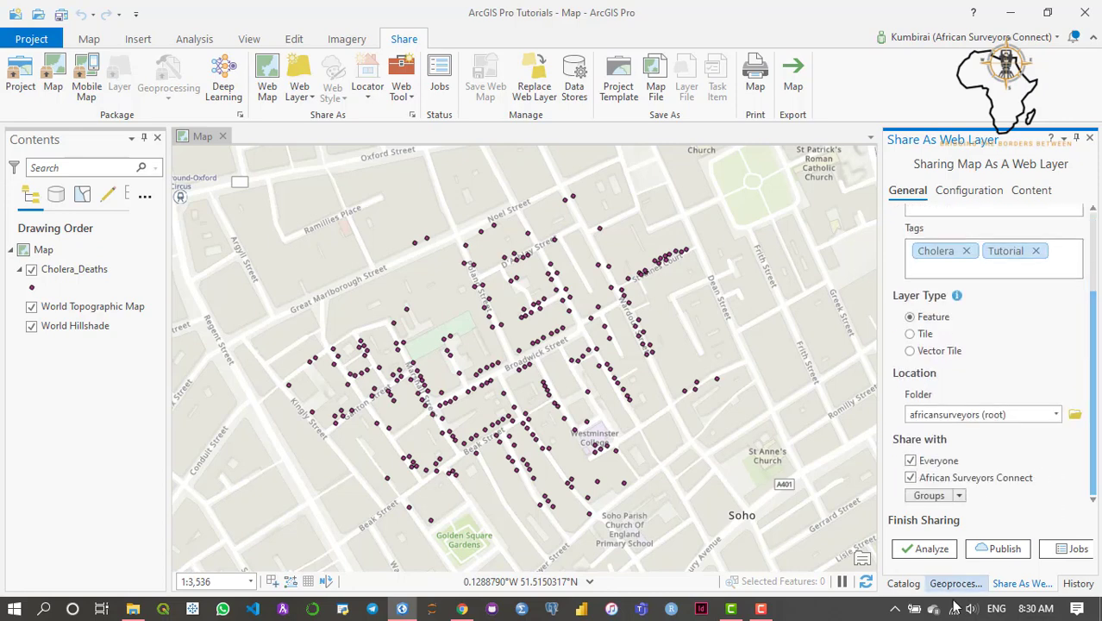
left_click_drag(1097, 394, 965, 197)
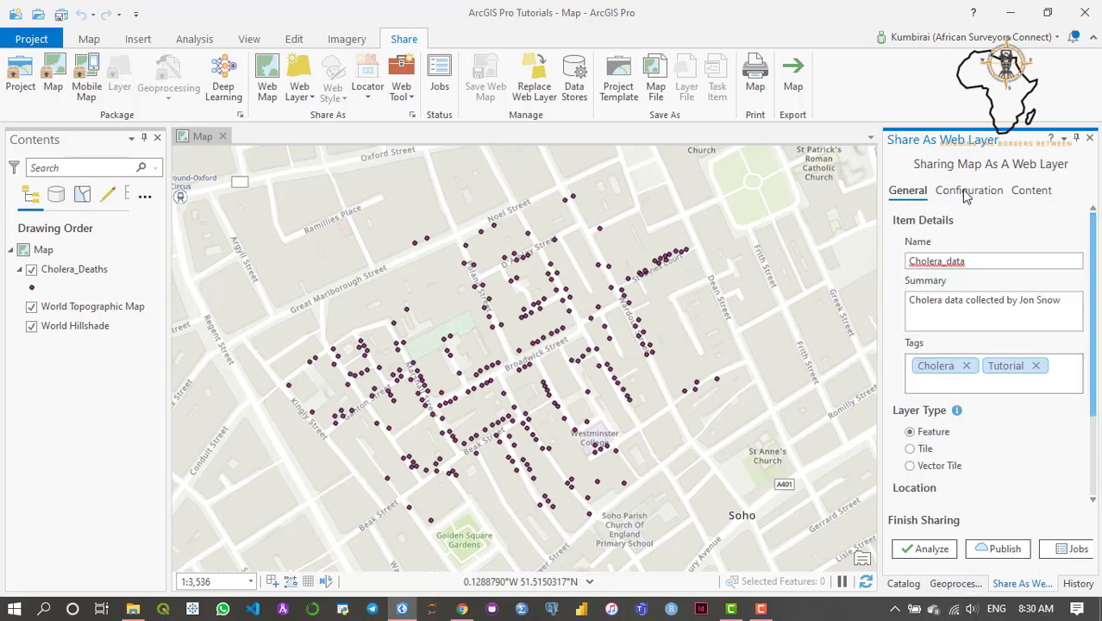
- Review the web layer's configuration and the content to be shared, and return to its general item details
left_click(966, 193)
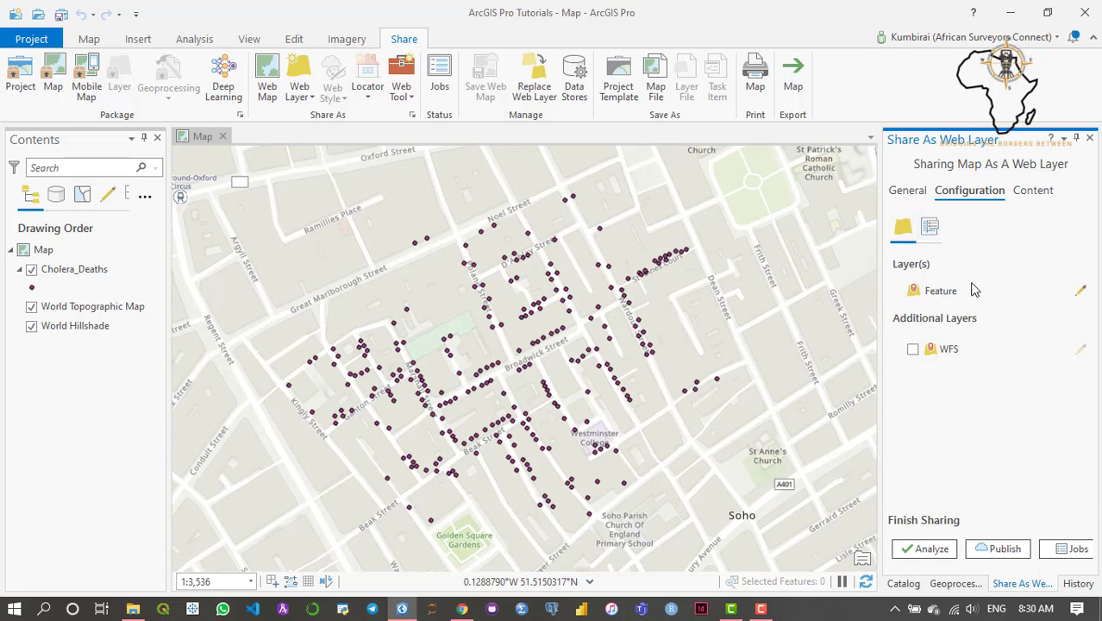
left_click(1031, 191)
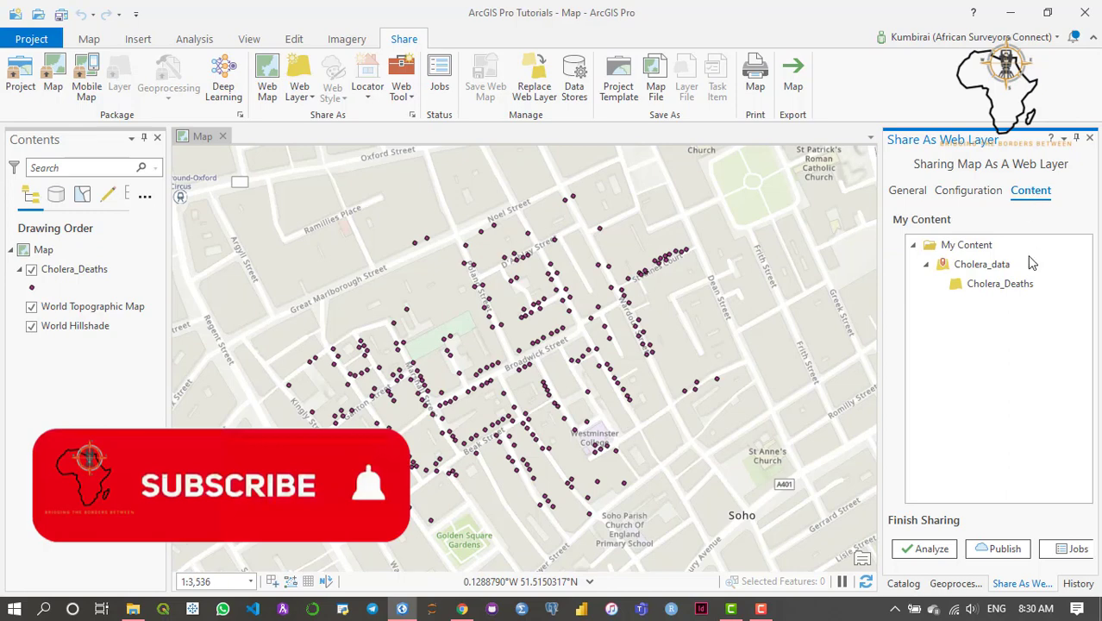
left_click(983, 268)
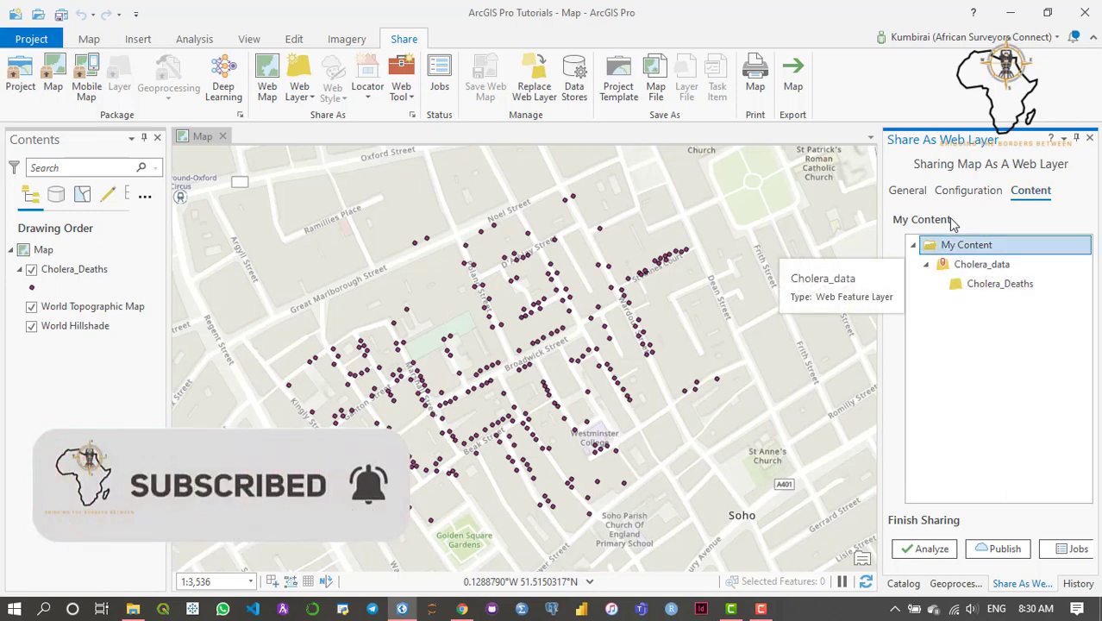
left_click(914, 195)
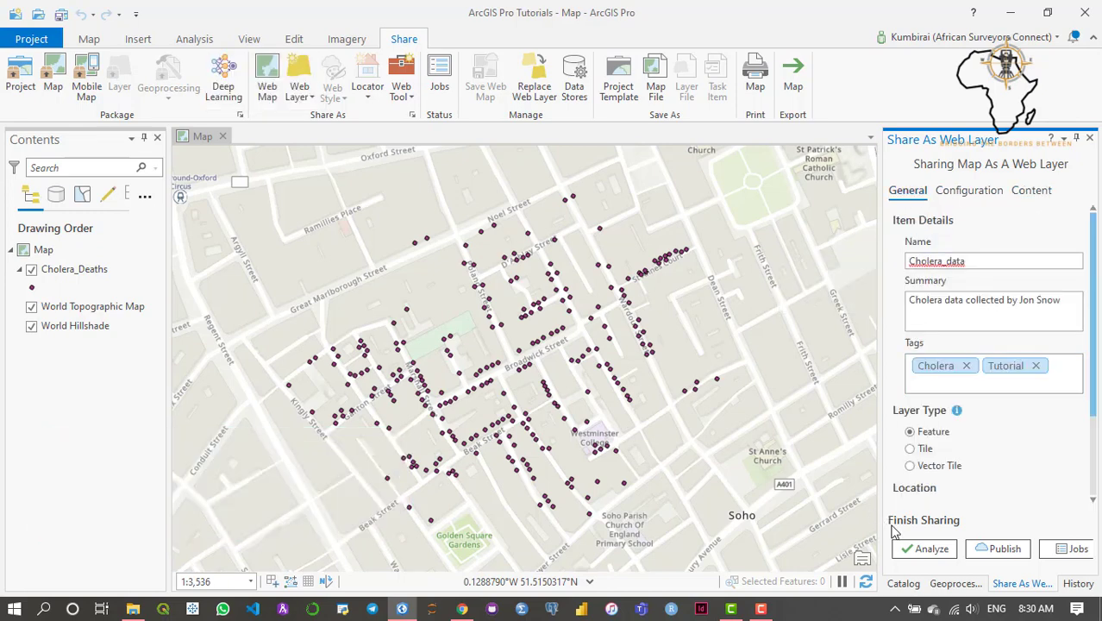
- Analyze the Cholera_data web layer for sharing problems and examine the feature template and unsupported data source warnings
left_click(949, 552)
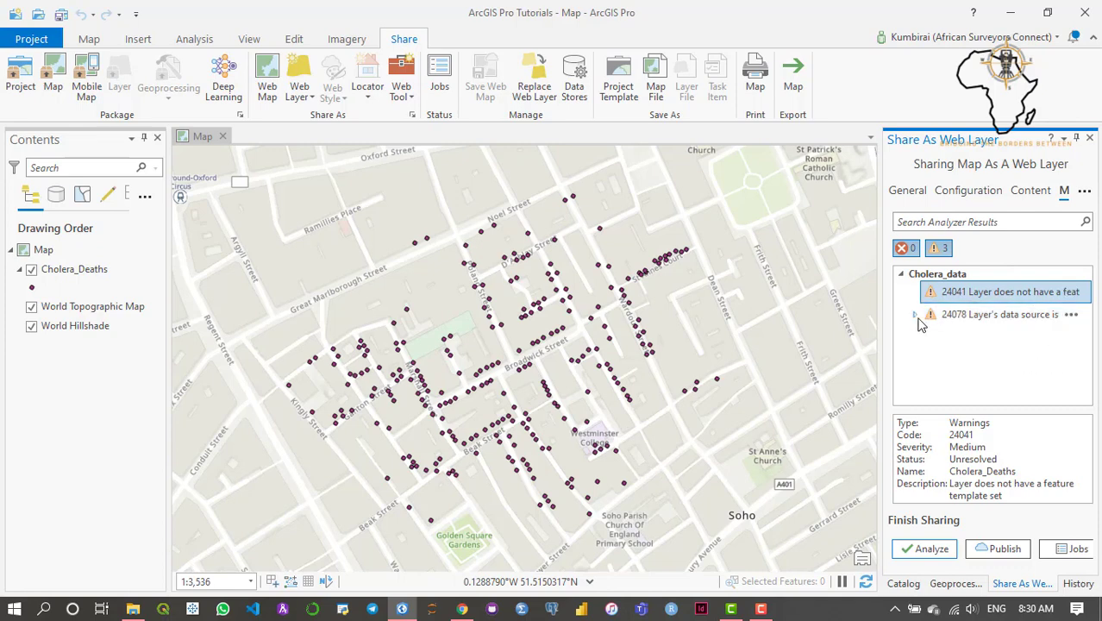
left_click_drag(834, 333, 771, 329)
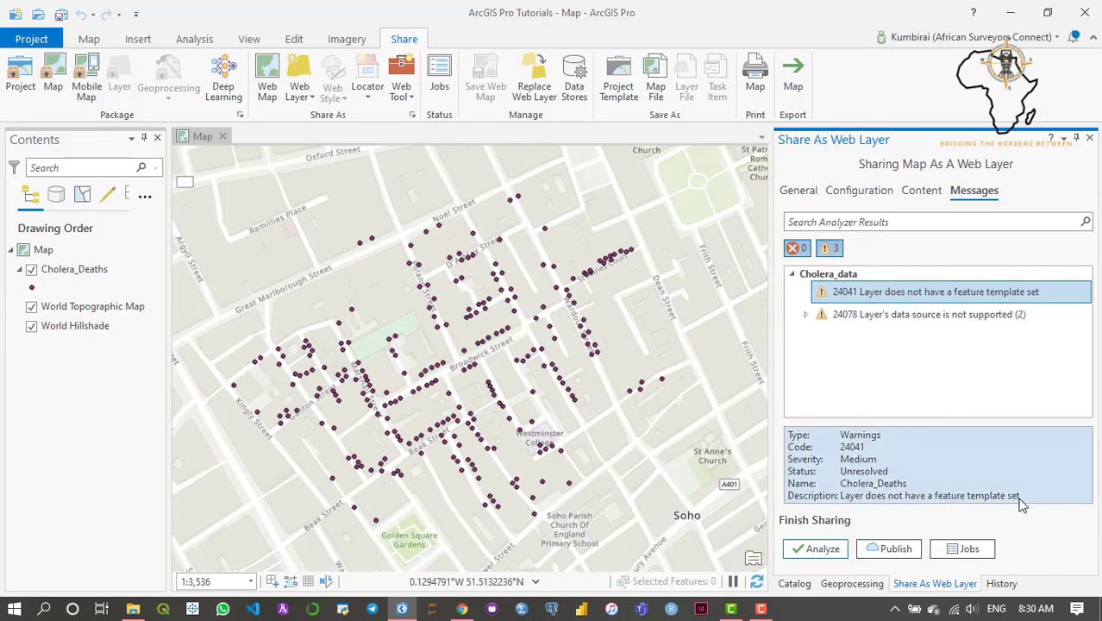
left_click(806, 316)
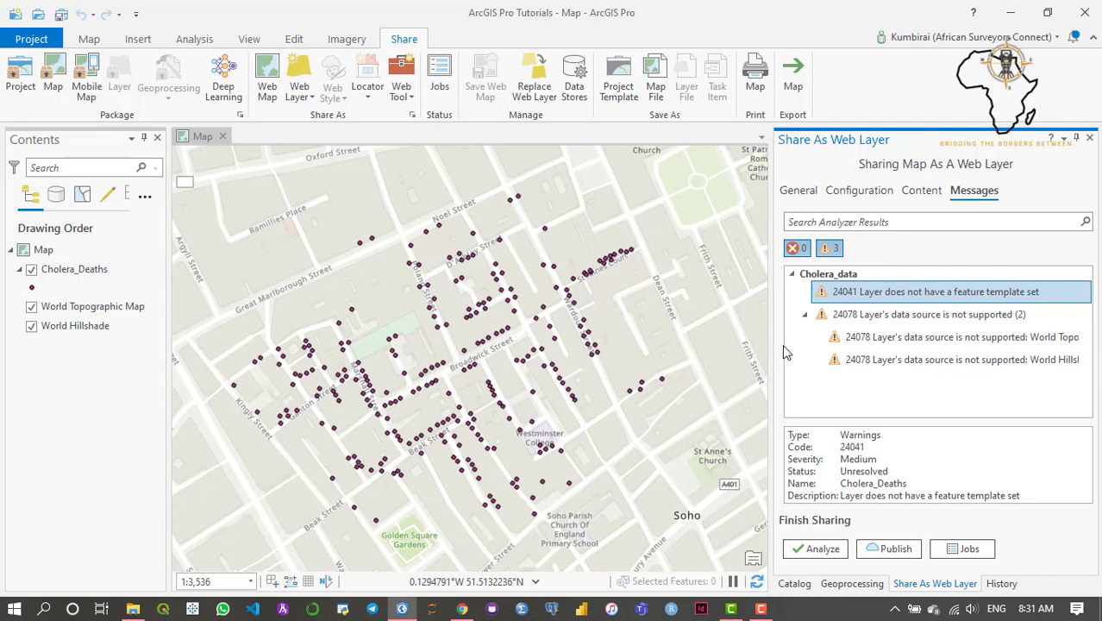
left_click_drag(773, 348, 647, 347)
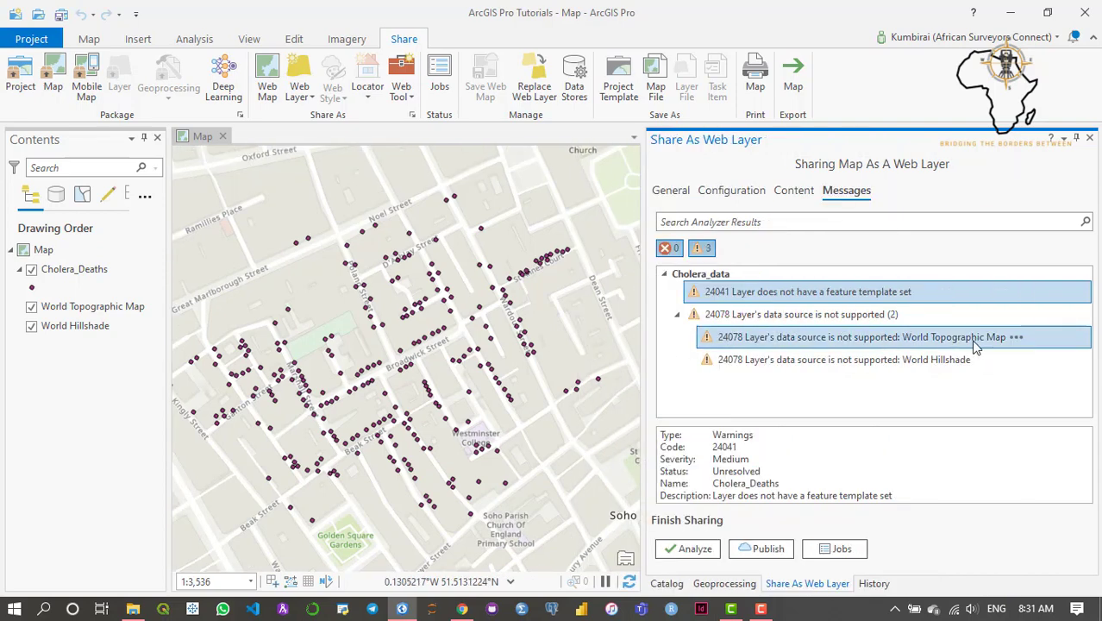
left_click(1017, 337)
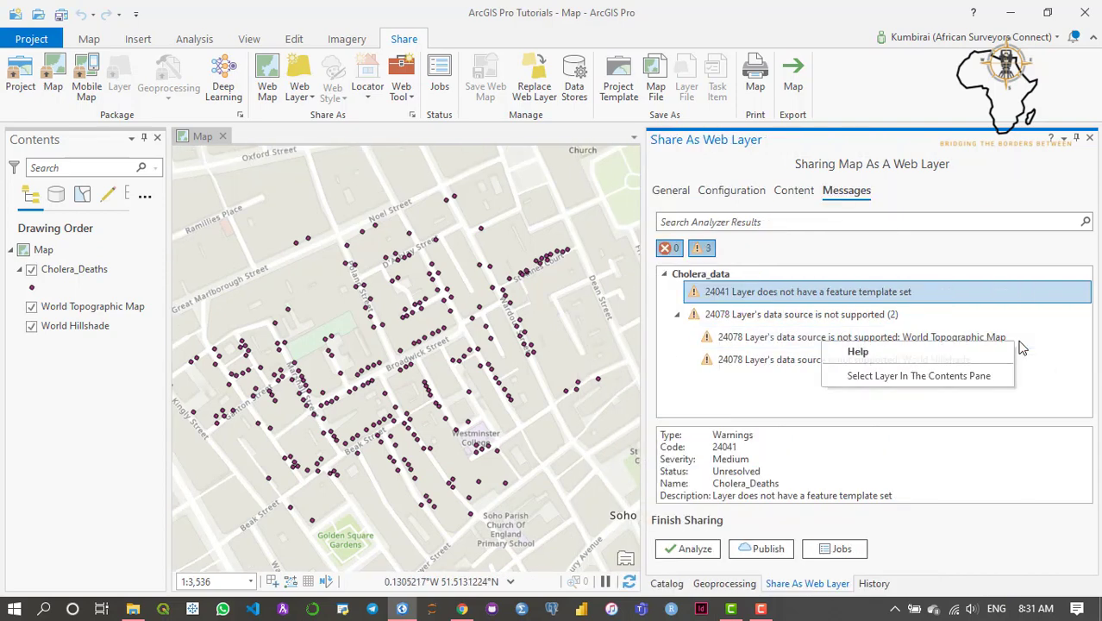
left_click(754, 396)
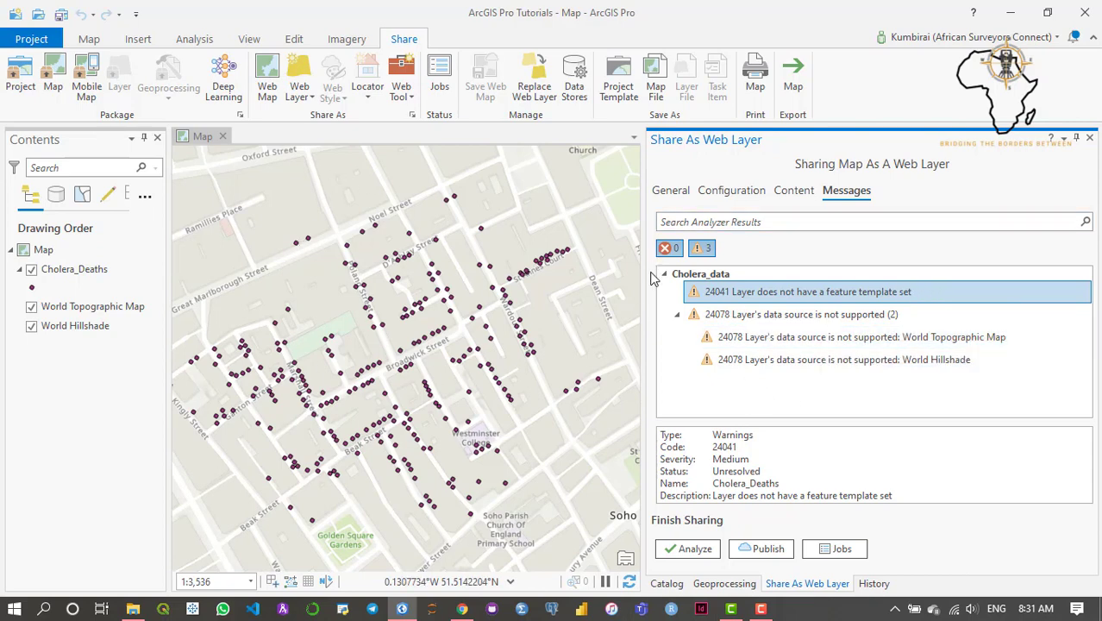
left_click_drag(645, 274, 869, 276)
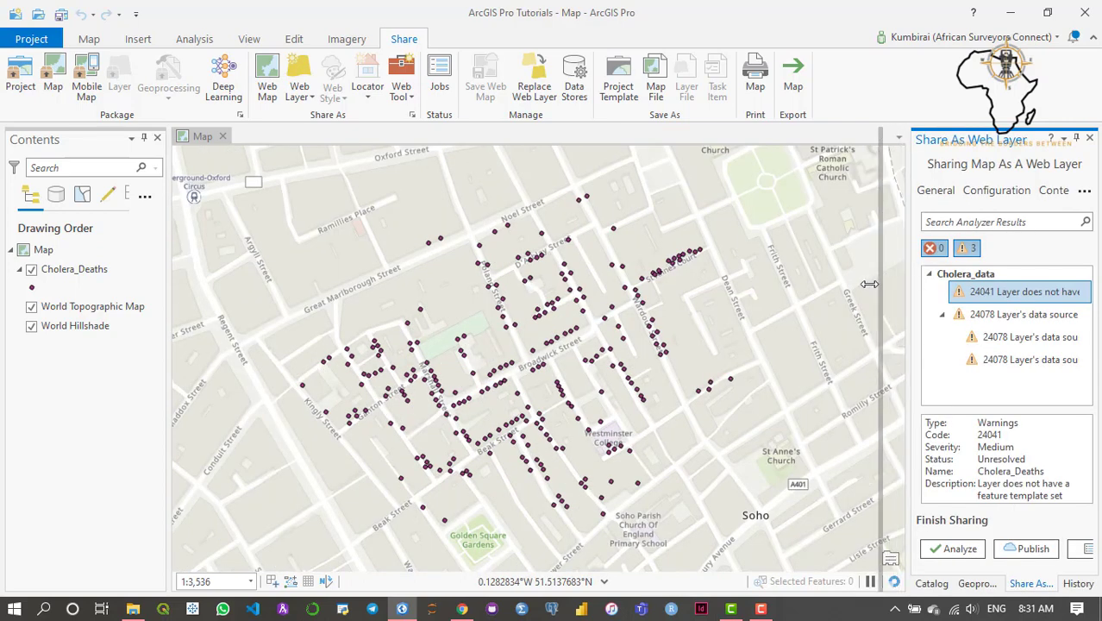
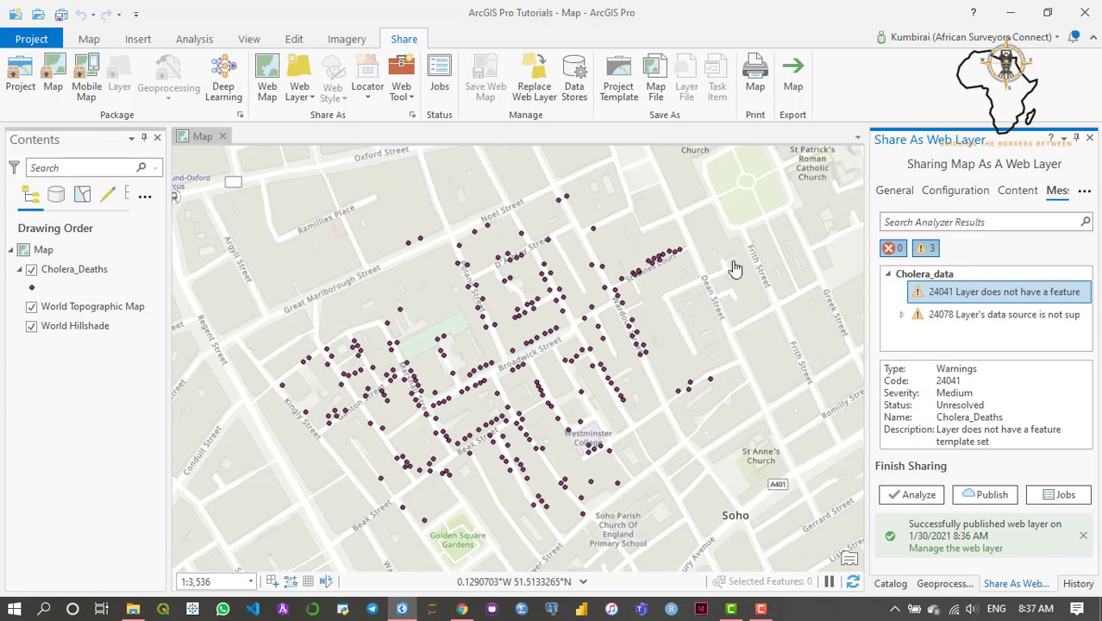
- Switch to Chrome and reload the africansurveyors folder on the ArcGIS Online content page
left_click(462, 609)
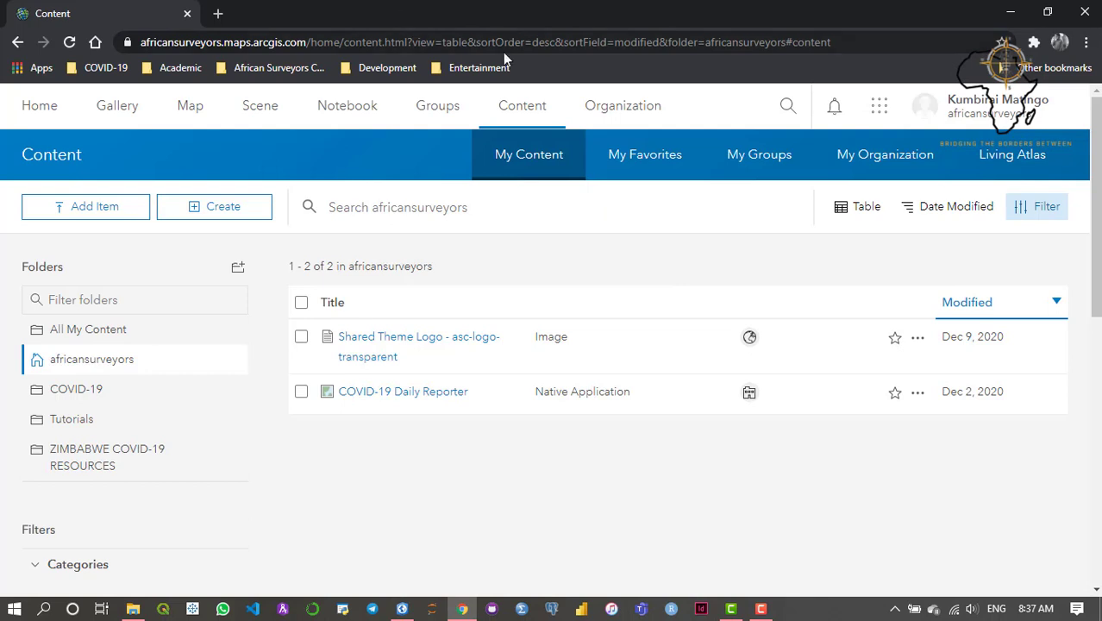
left_click(836, 43)
key("Return")
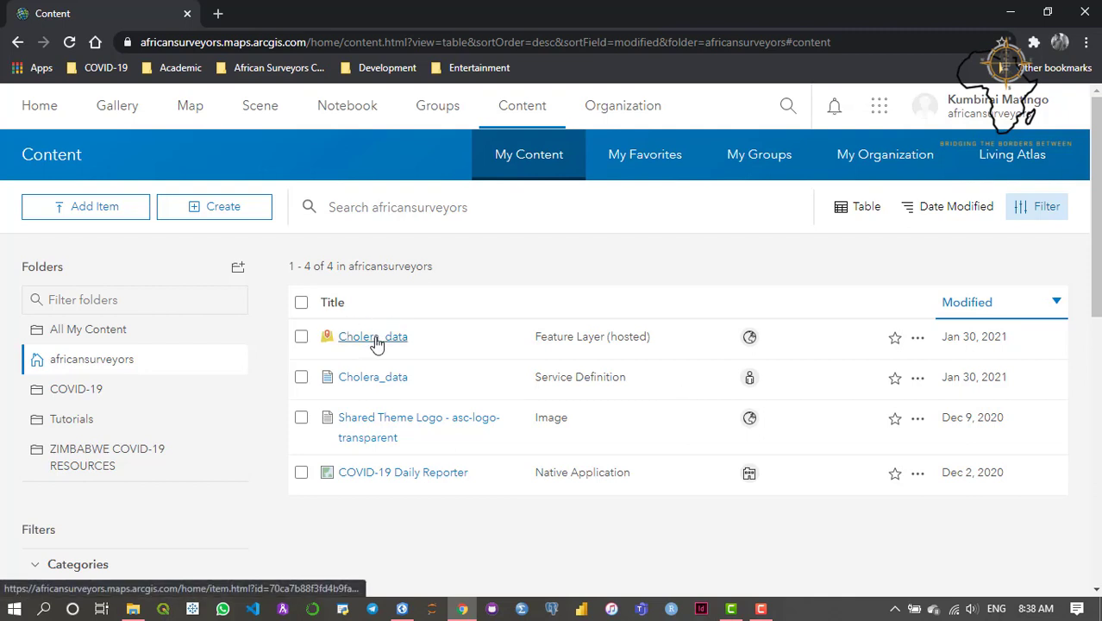
- Look at the web layer publish and overwrite options in ArcGIS Pro, and return to the ArcGIS Online content page
left_click(405, 610)
left_click(311, 99)
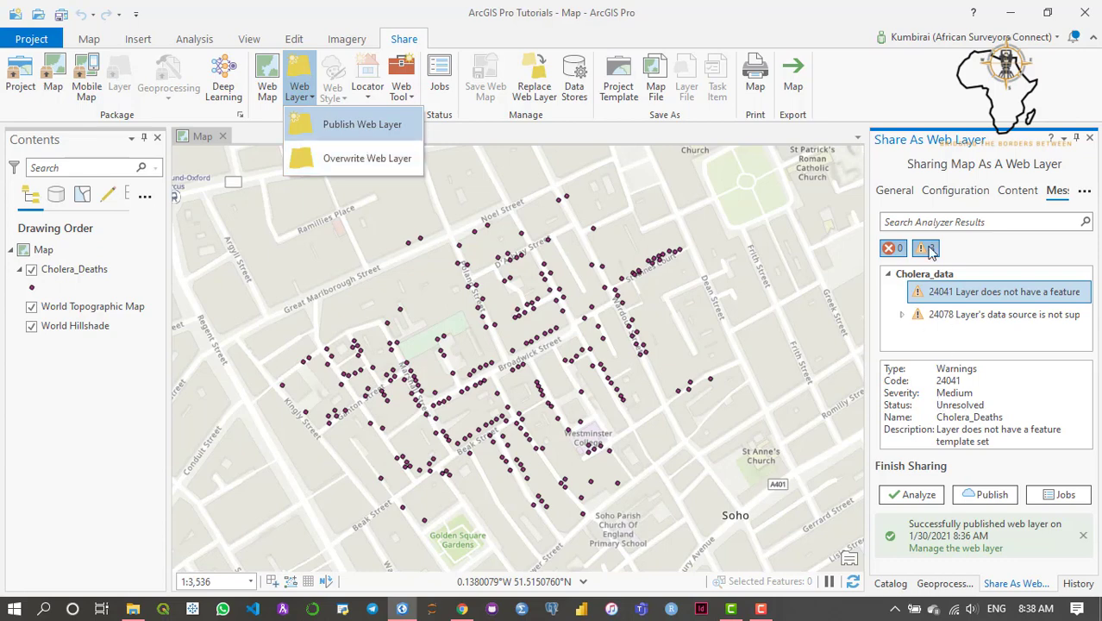
left_click(1014, 14)
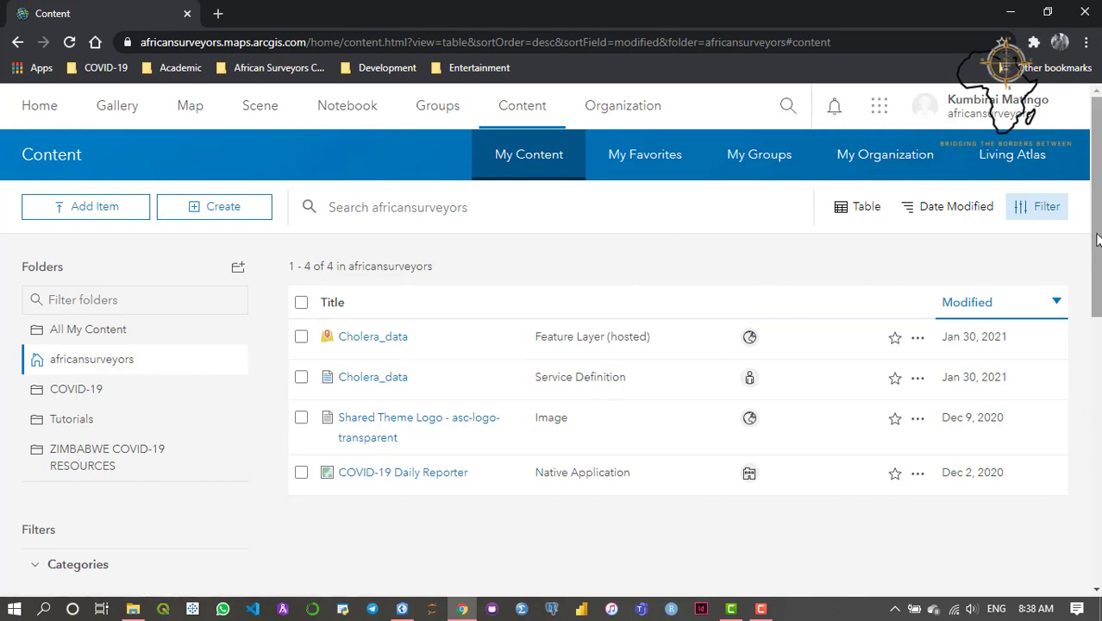
- Open the item page of the hosted feature layer Cholera_data and review its summary, layers, owner, folder and tags
scroll(1097, 239, "down", 3)
scroll(1097, 239, "up", 3)
left_click(392, 338)
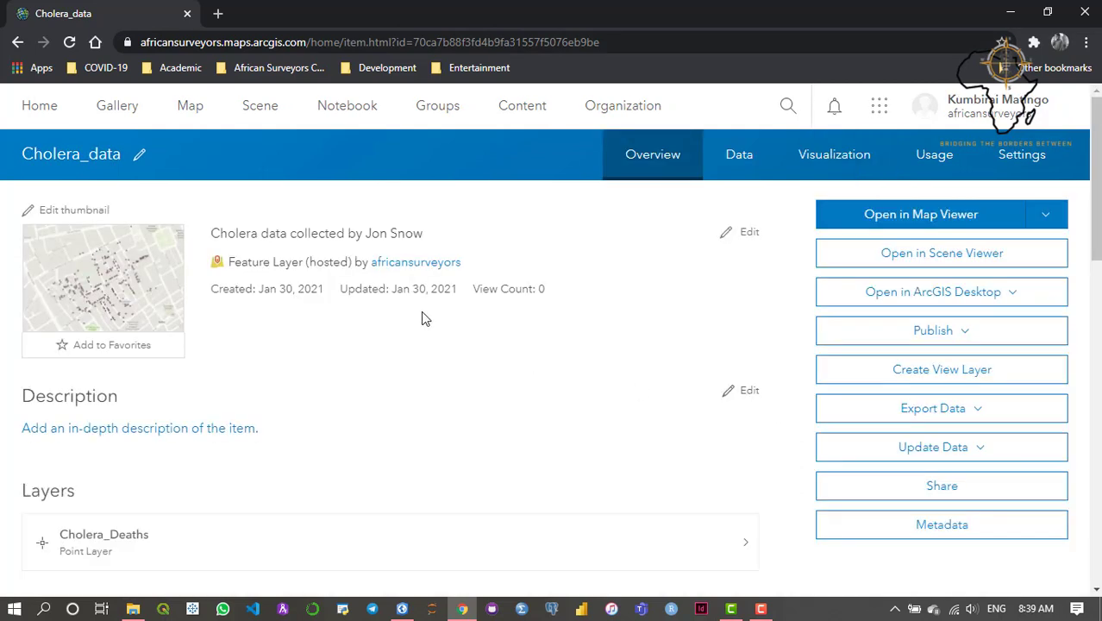
scroll(429, 365, "down", 2)
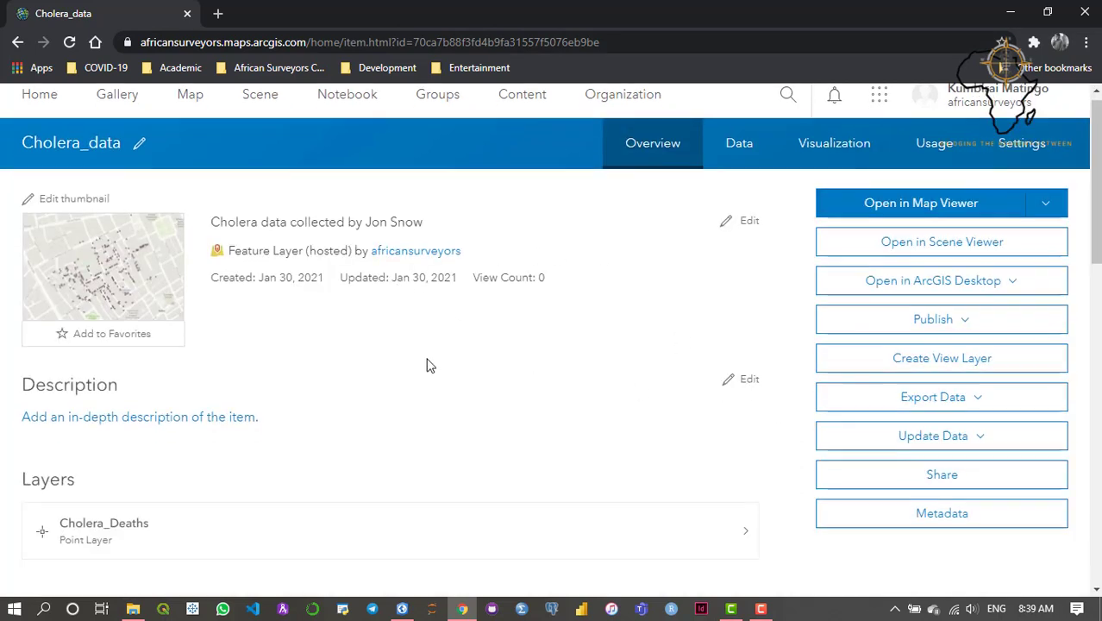
scroll(285, 212, "up", 2)
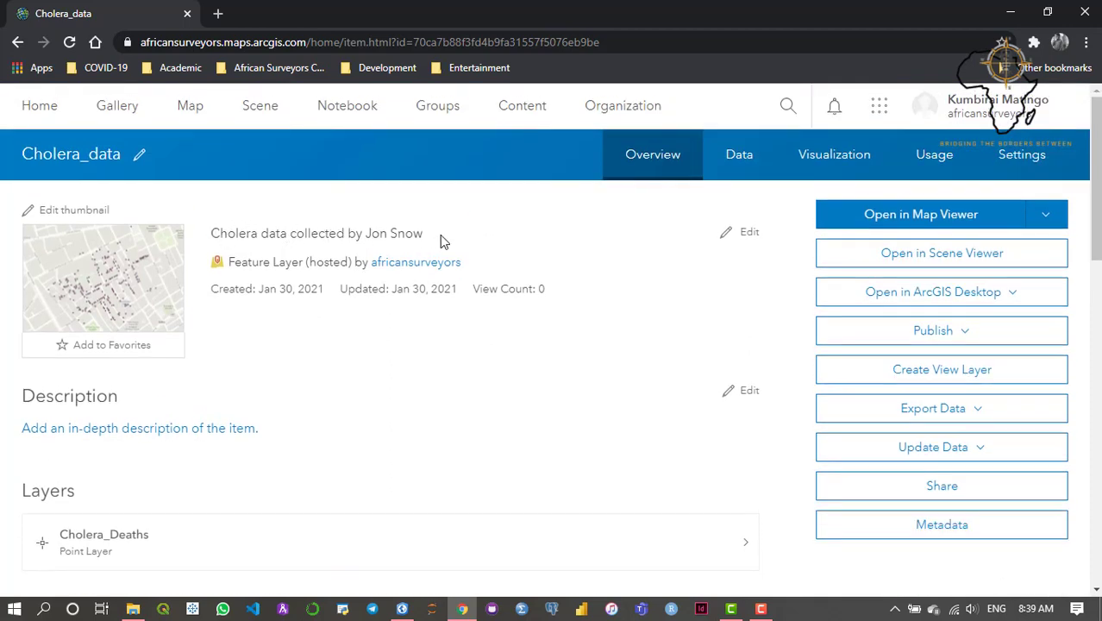
scroll(543, 330, "down", 4)
scroll(566, 337, "down", 6)
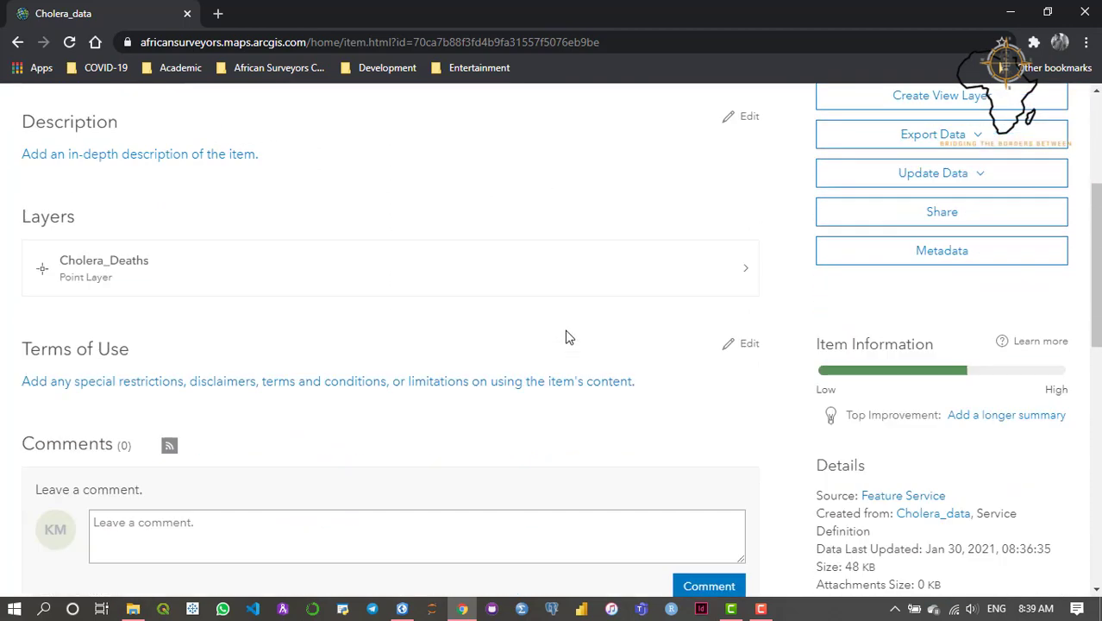
scroll(566, 338, "down", 11)
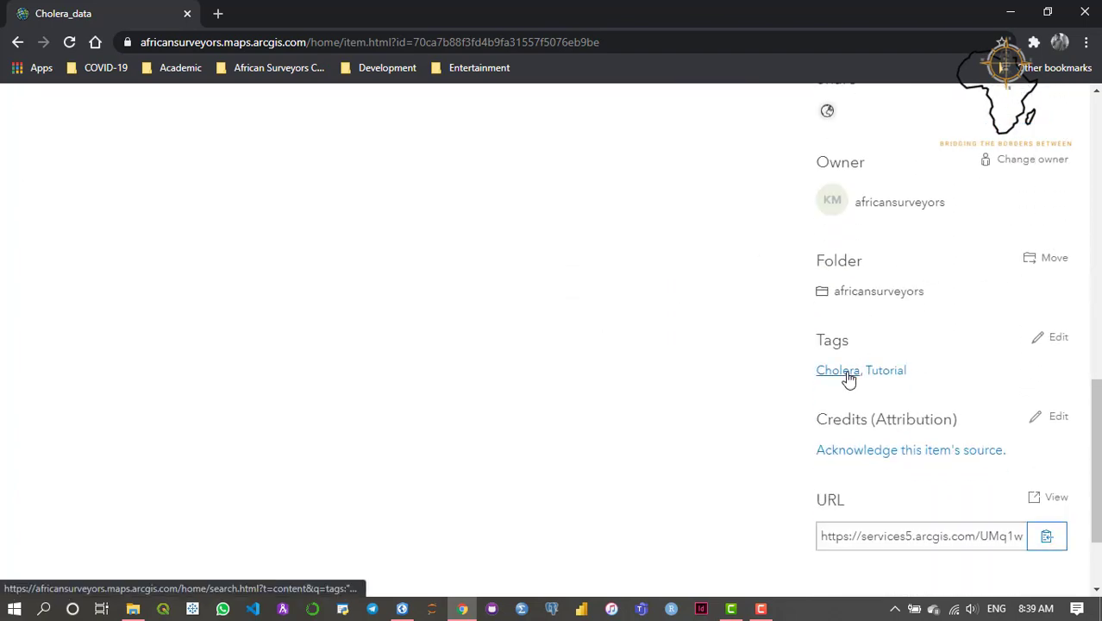
scroll(939, 387, "up", 15)
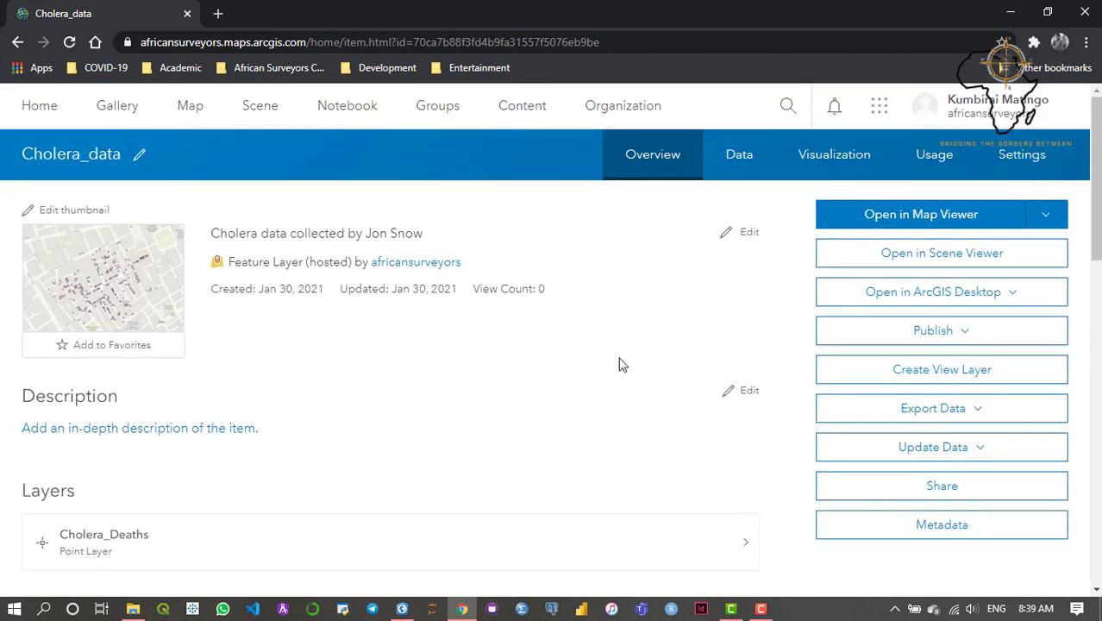
- Compare the cholera map in ArcGIS Pro with the Cholera_data item's thumbnail in Chrome, and return to ArcGIS Pro
left_click(402, 609)
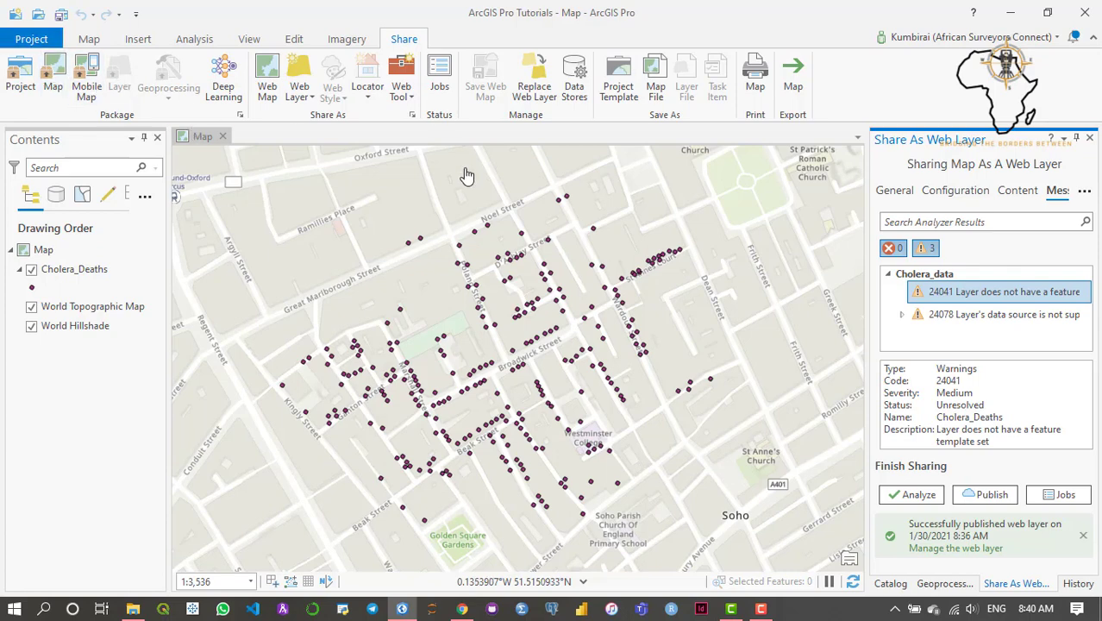
left_click_drag(468, 215, 468, 190)
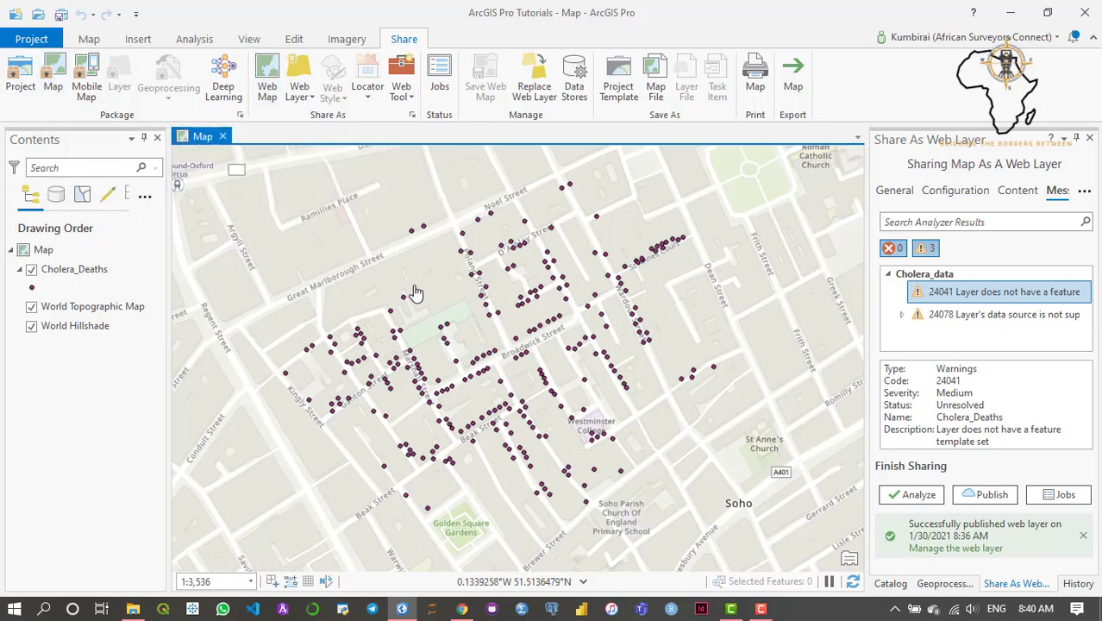
left_click_drag(429, 278, 438, 298)
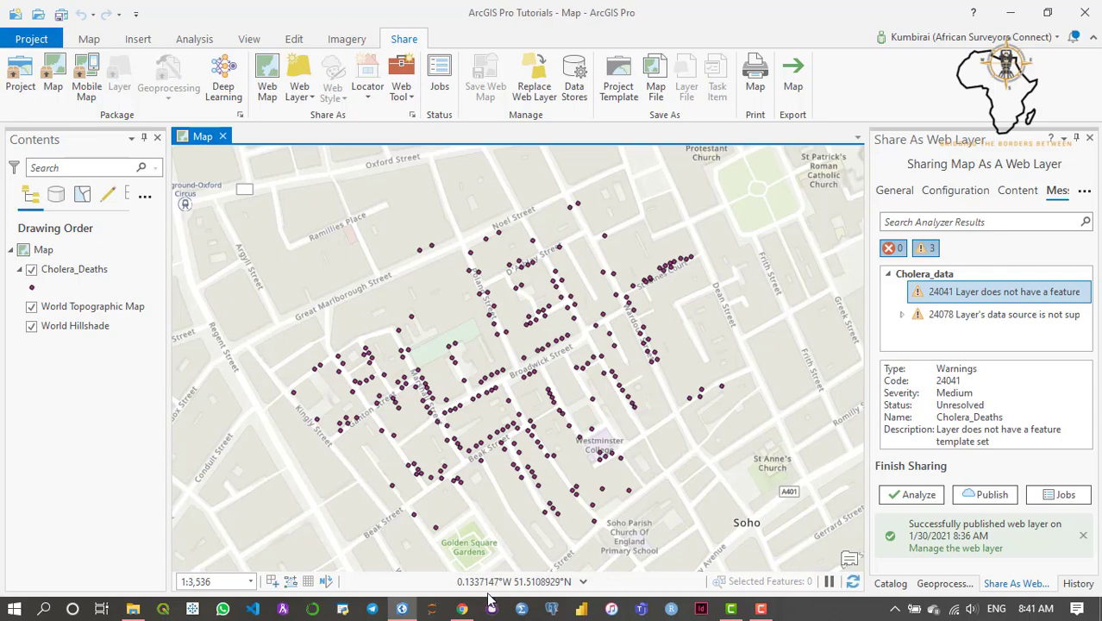
left_click(463, 608)
mouse_move(120, 278)
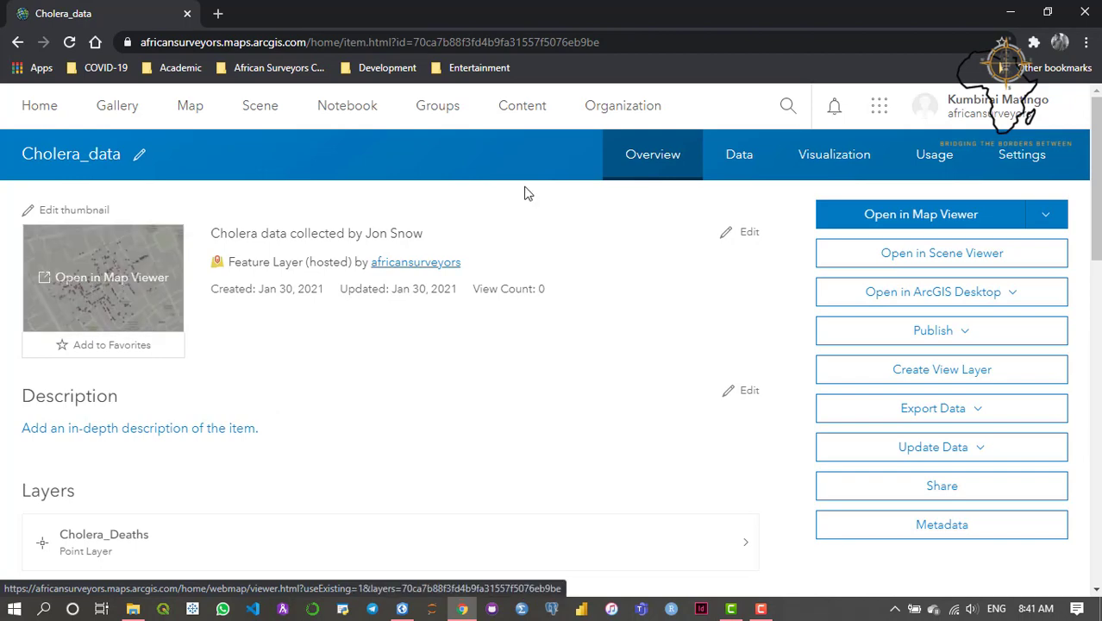
left_click(409, 608)
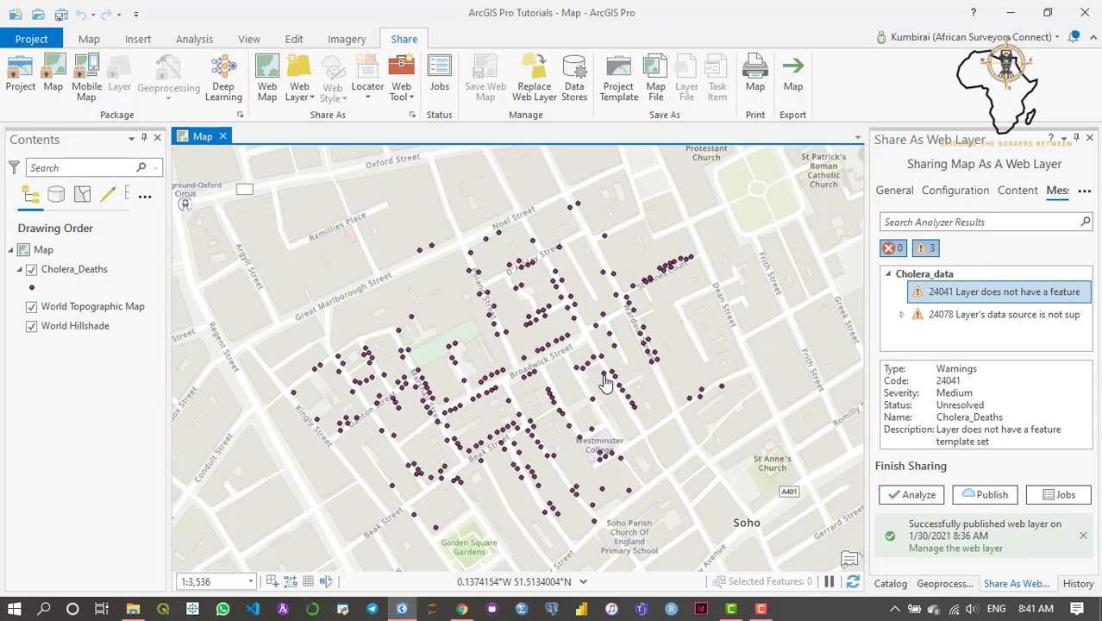